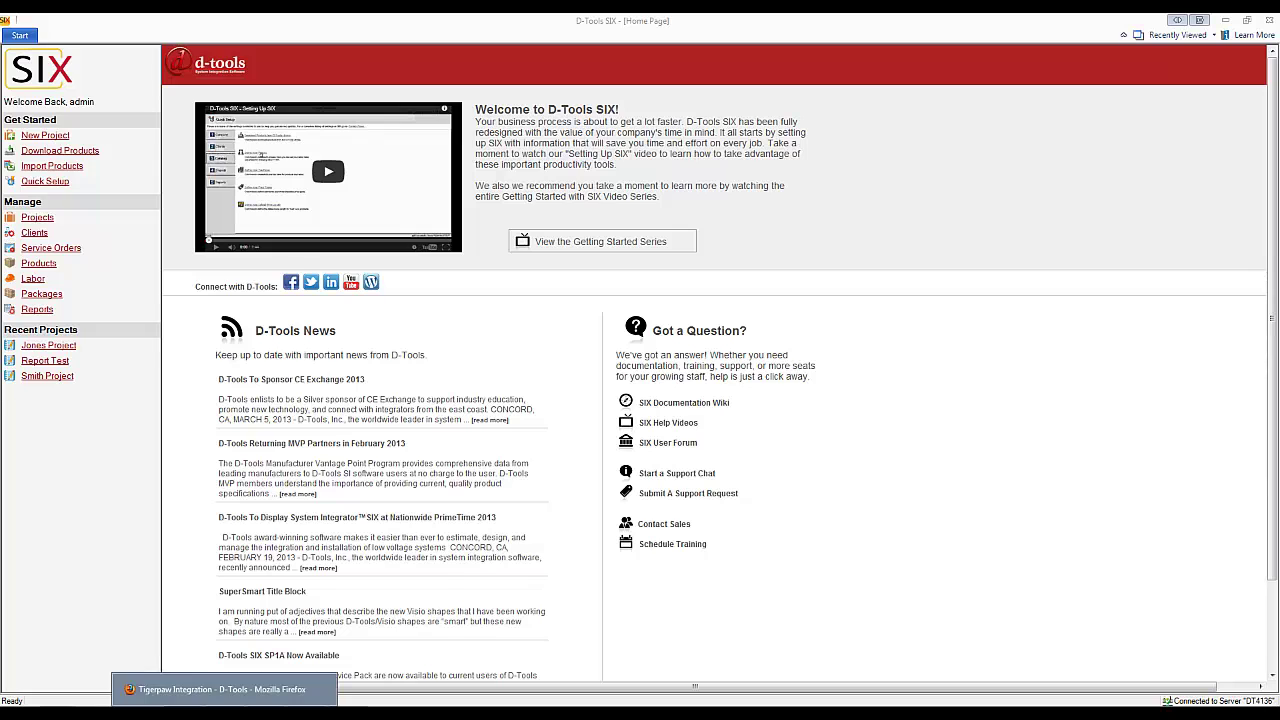
Step: Bring up the Tigerpaw Integration wiki article in Firefox and scroll through its field mappings
left_click(225, 689)
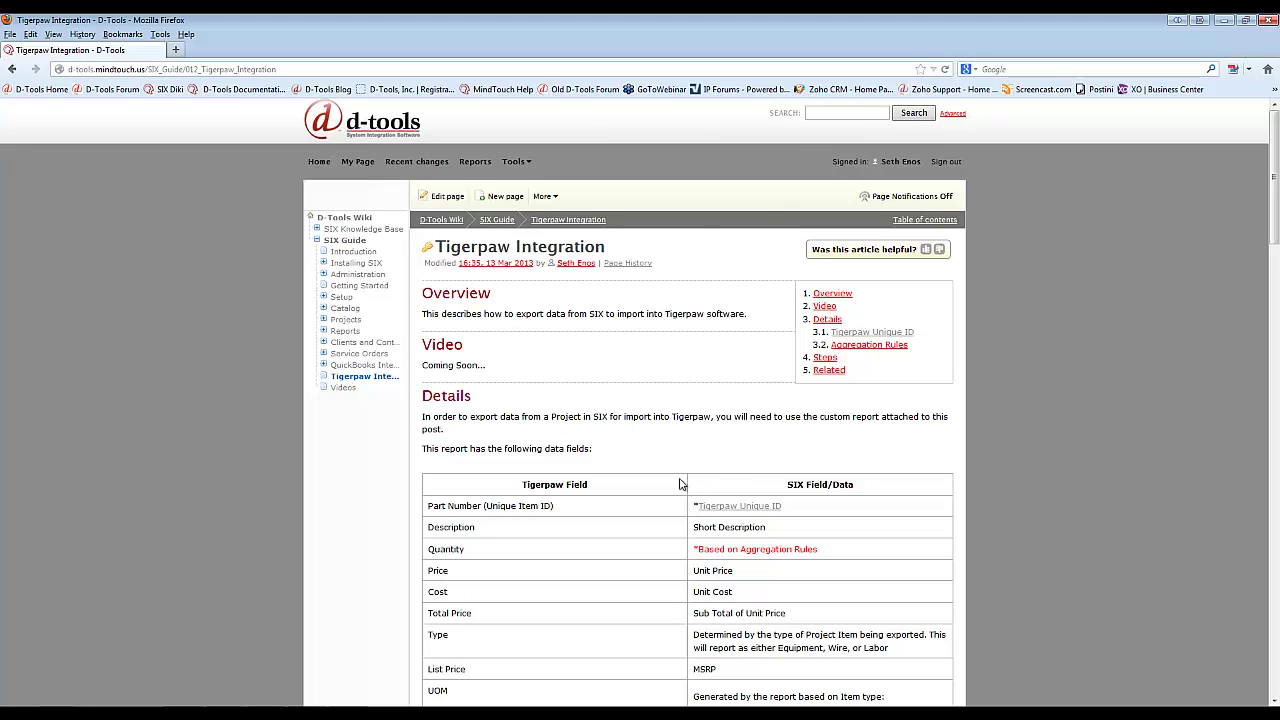
scroll(624, 377, "down", 5)
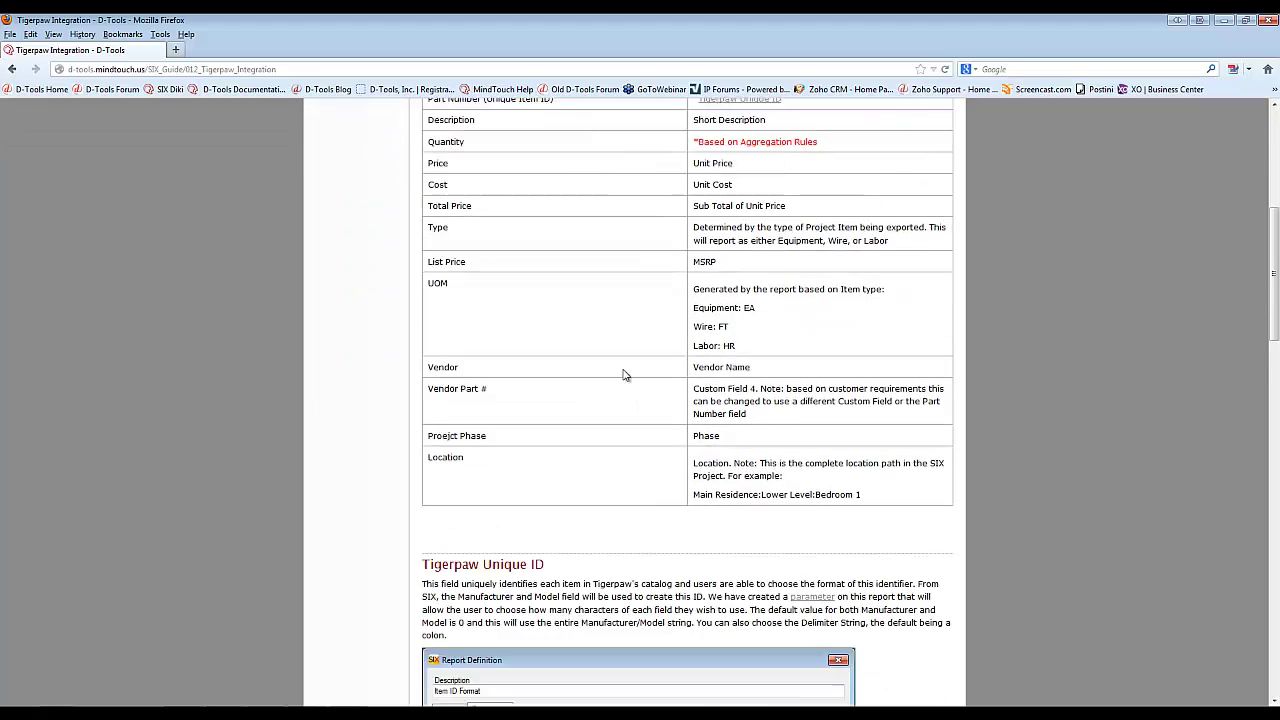
scroll(624, 377, "down", 10)
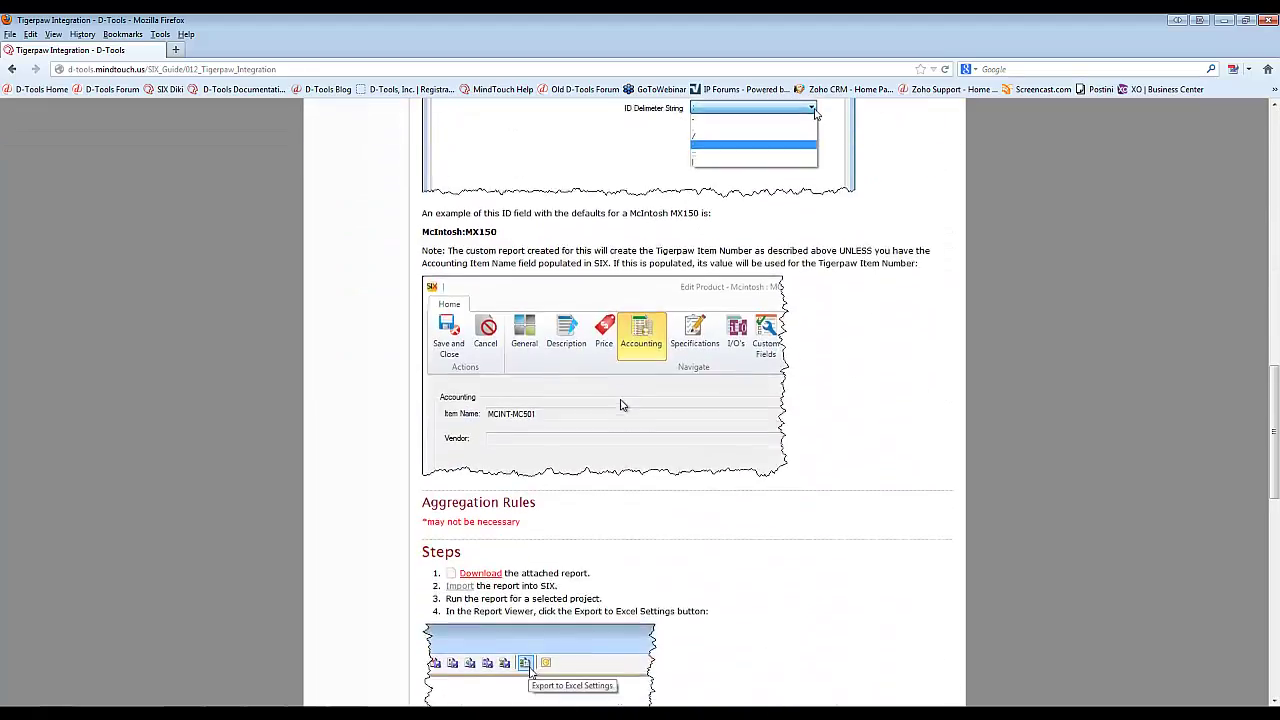
scroll(690, 447, "up", 4)
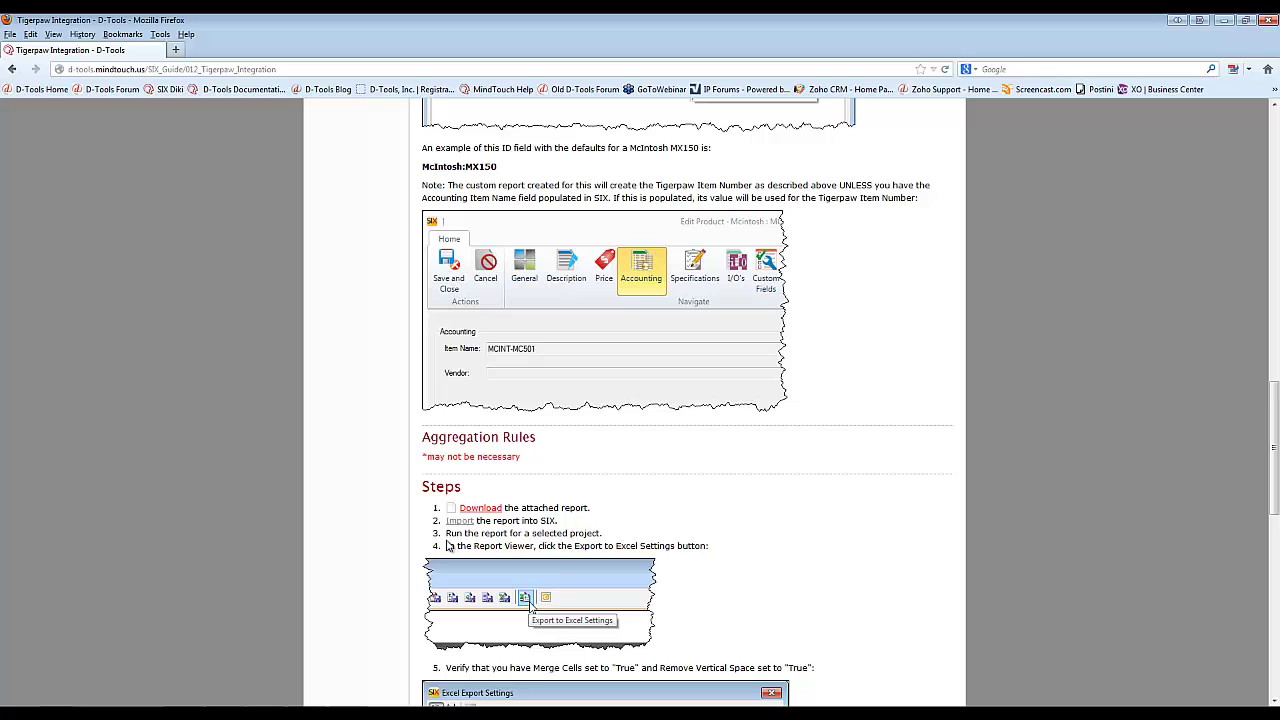
scroll(478, 512, "down", 1)
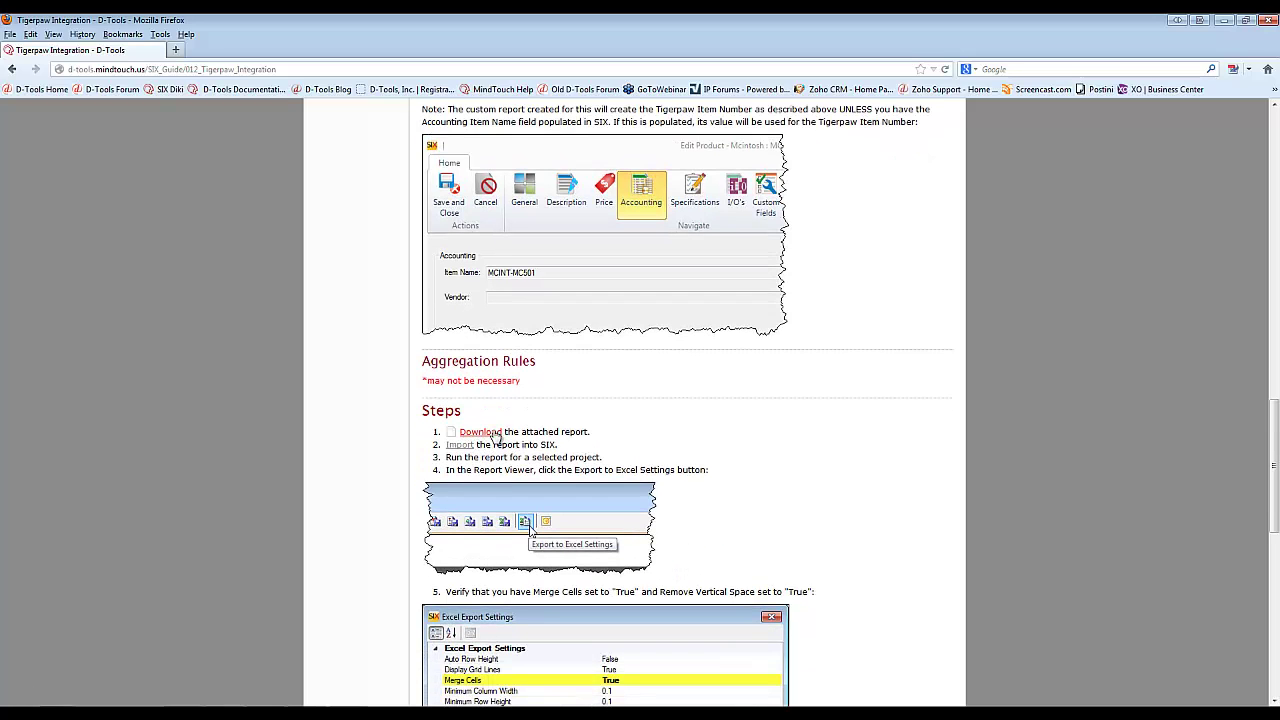
scroll(634, 416, "up", 15)
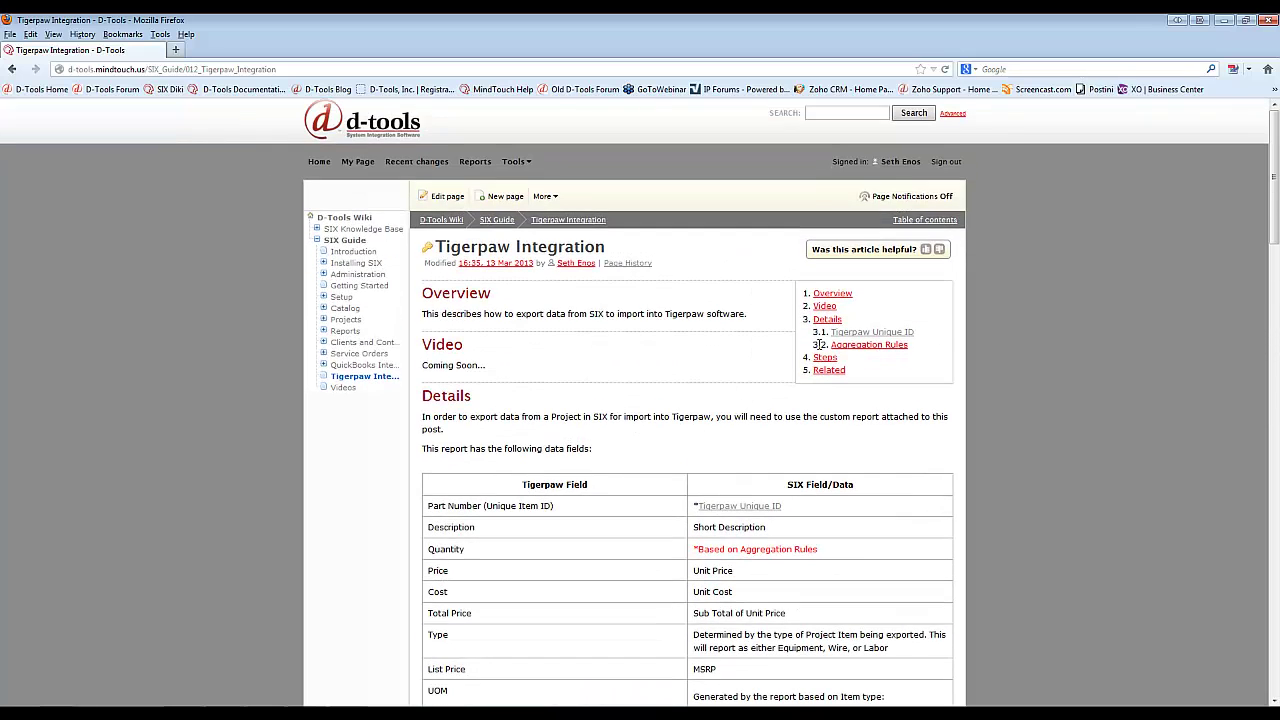
Step: Minimize Firefox and open Manage Reports from the D-Tools SIX Start menu
left_click(1228, 25)
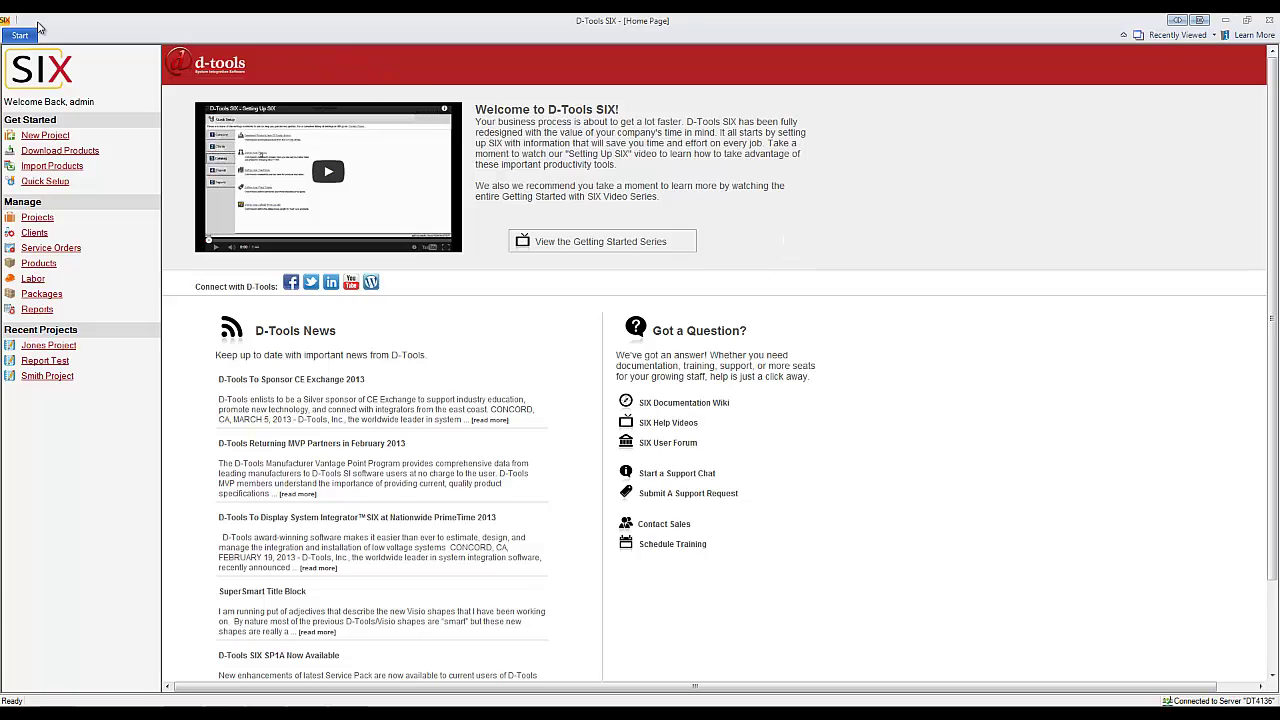
left_click(22, 36)
mouse_move(53, 138)
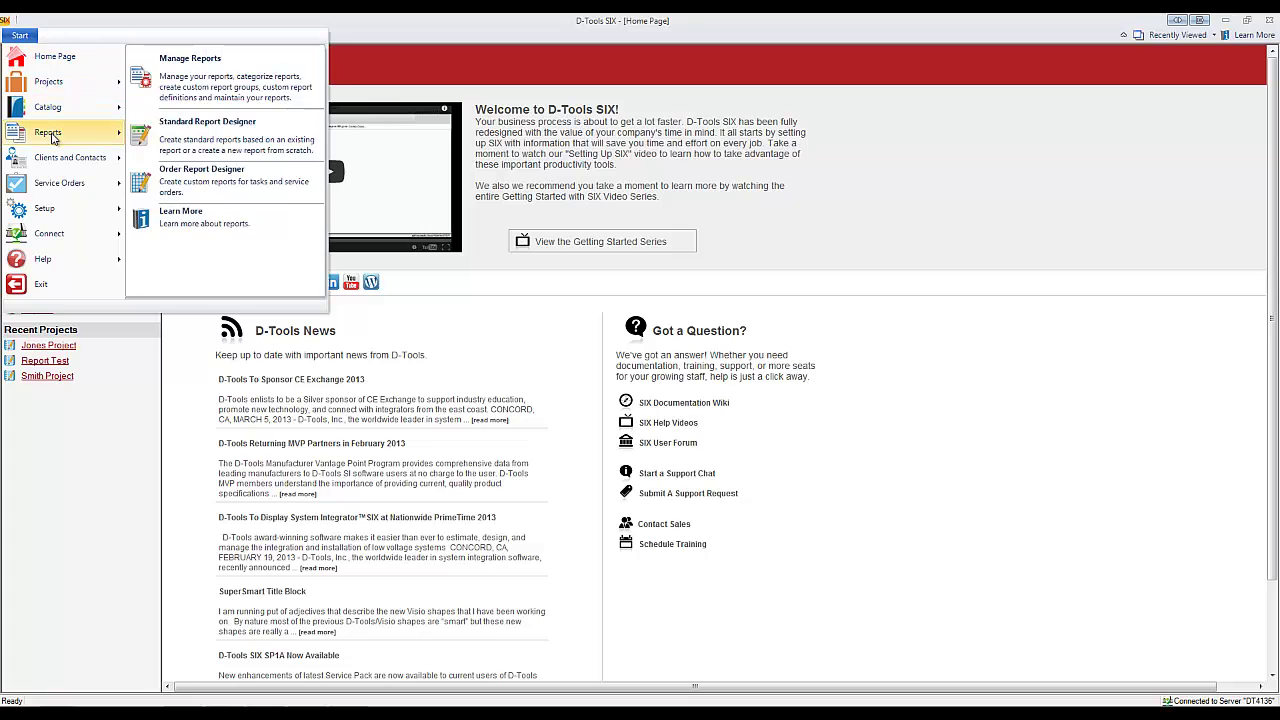
left_click(210, 86)
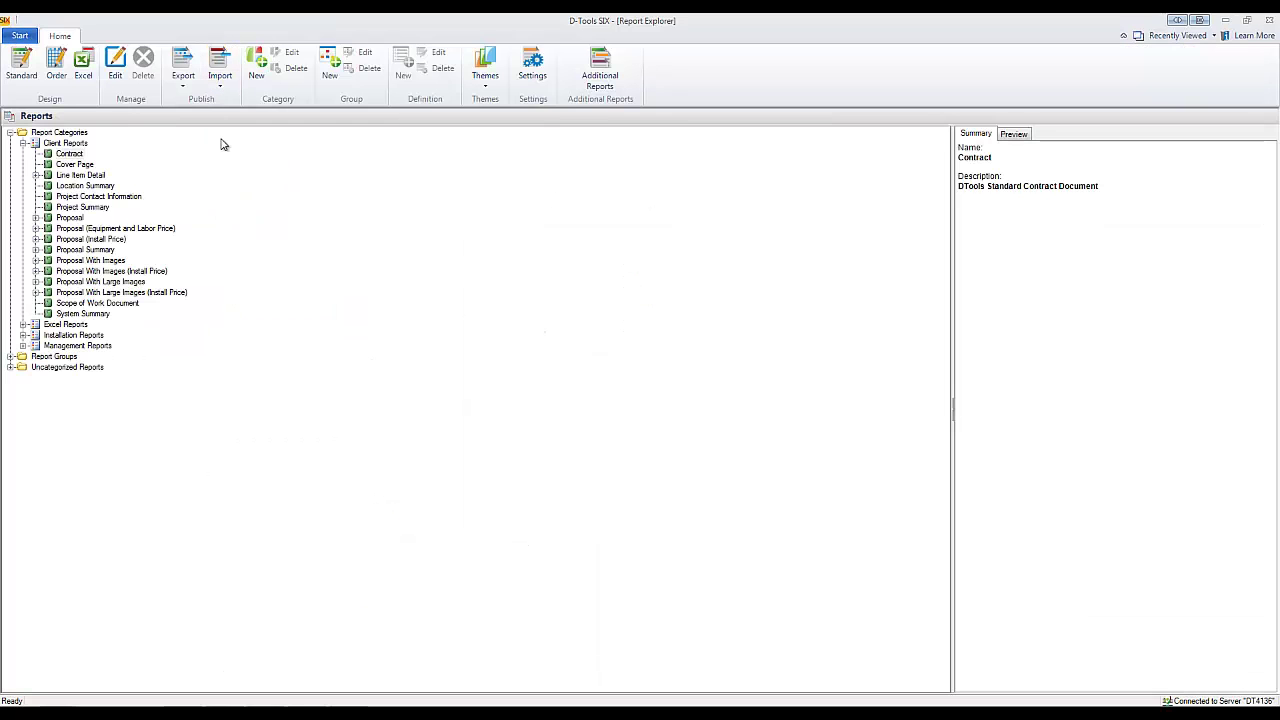
Step: Import the SIX-TigerpawExport.dtr report file from the Exports for Tigerpaw folder
left_click(220, 88)
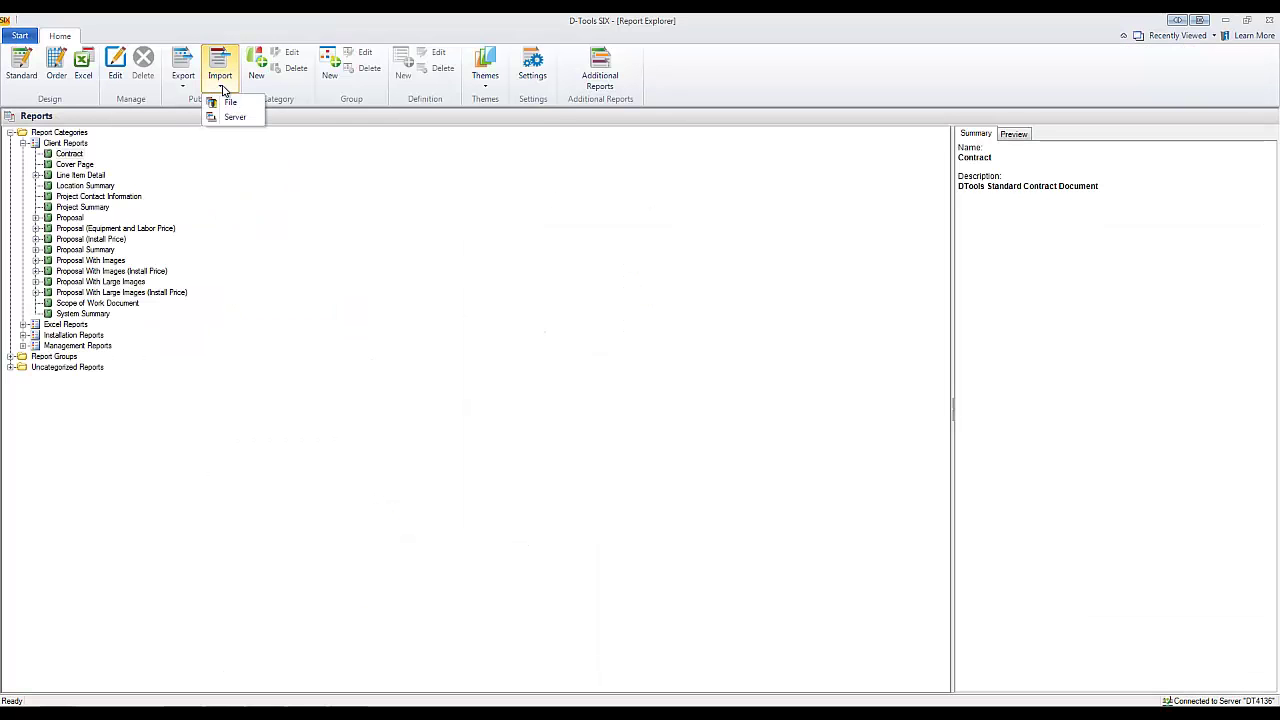
left_click(236, 109)
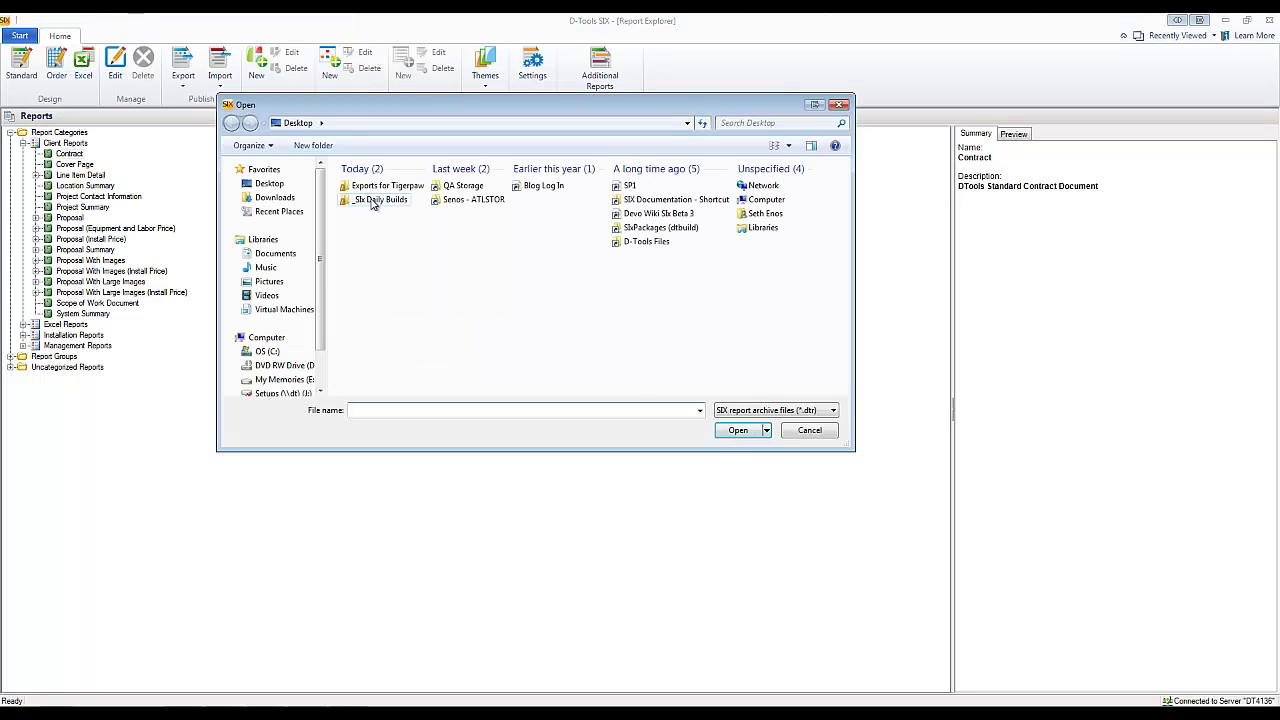
double_click(380, 187)
left_click(394, 199)
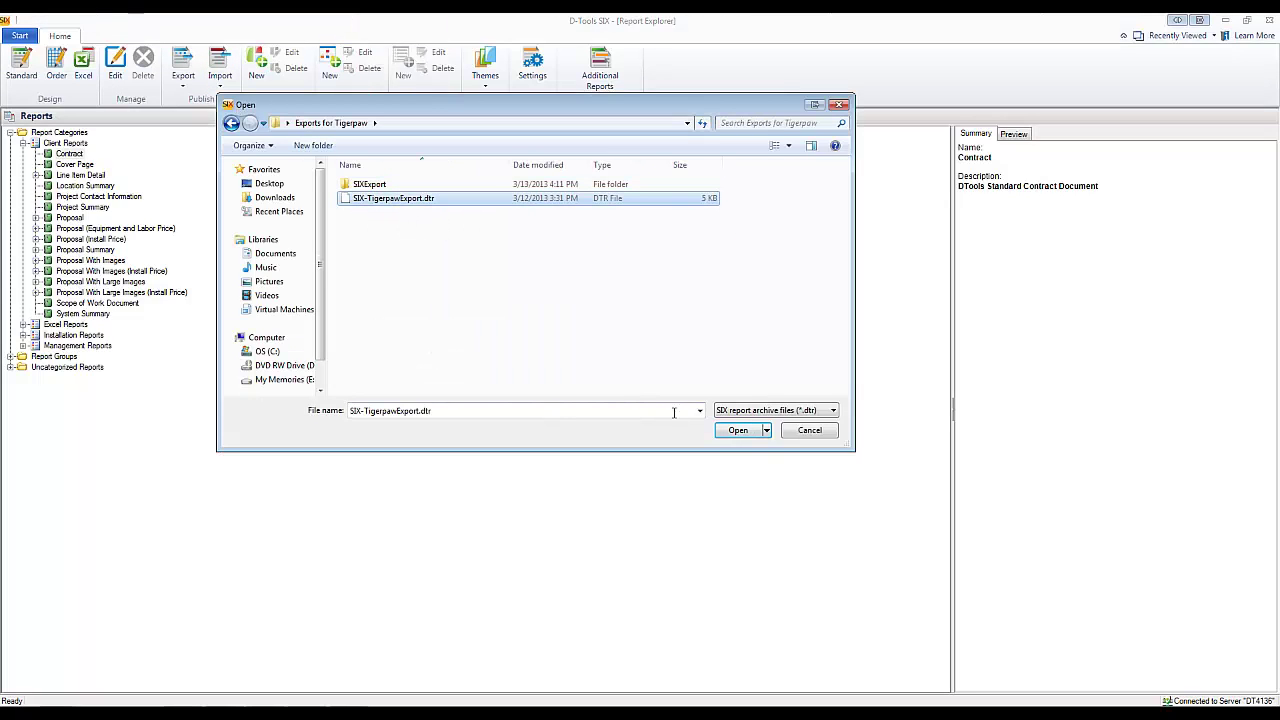
left_click(728, 431)
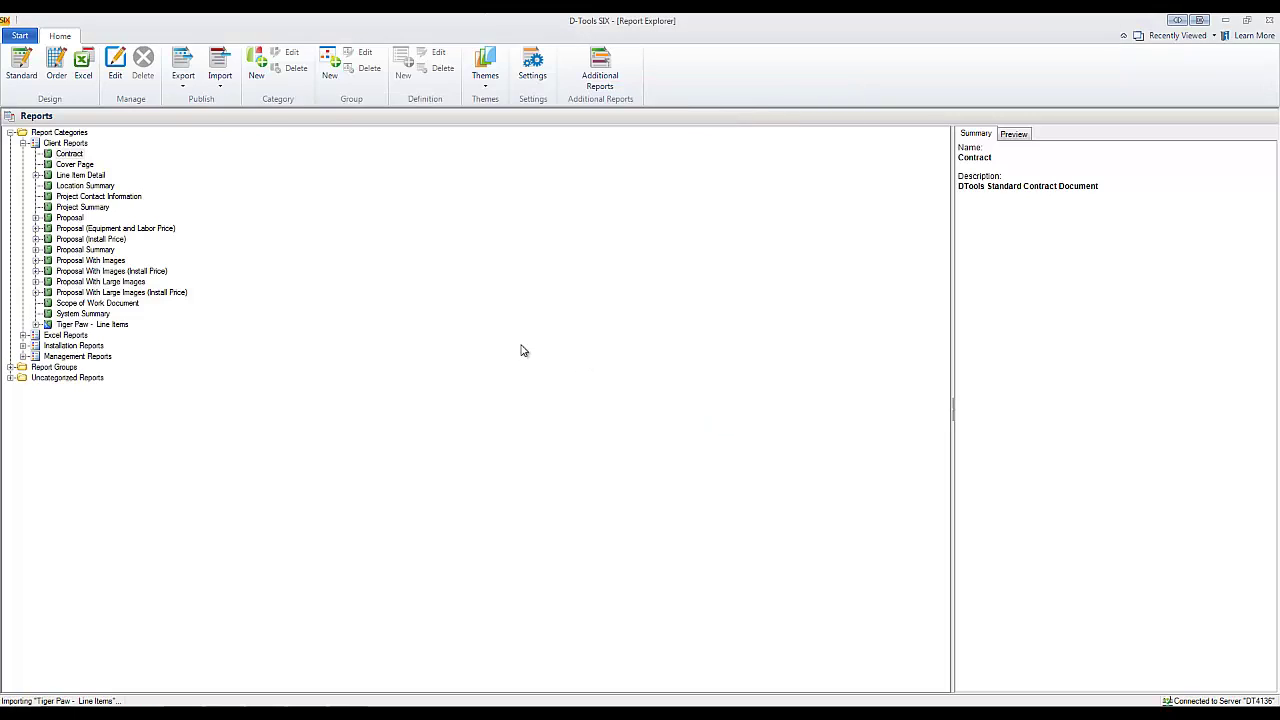
Step: Select and expand Tiger Paw - Line Items, then select its Item ID Format definition
left_click(117, 327)
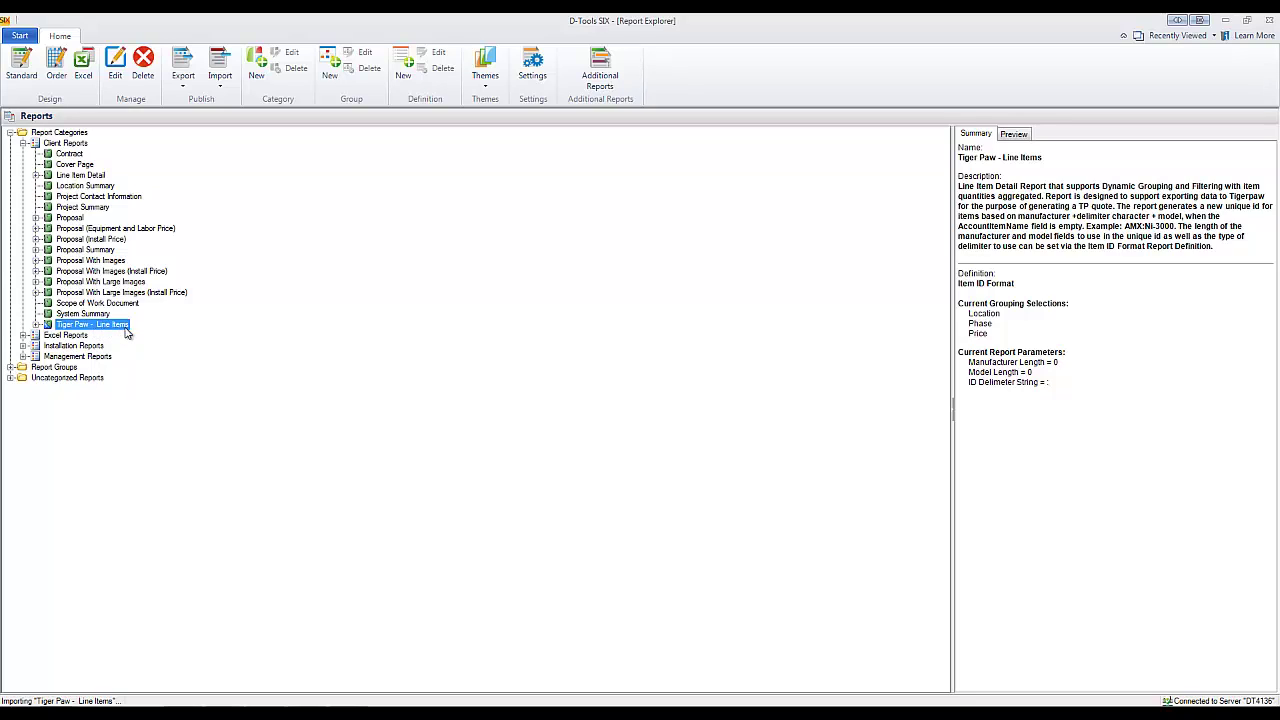
left_click(36, 327)
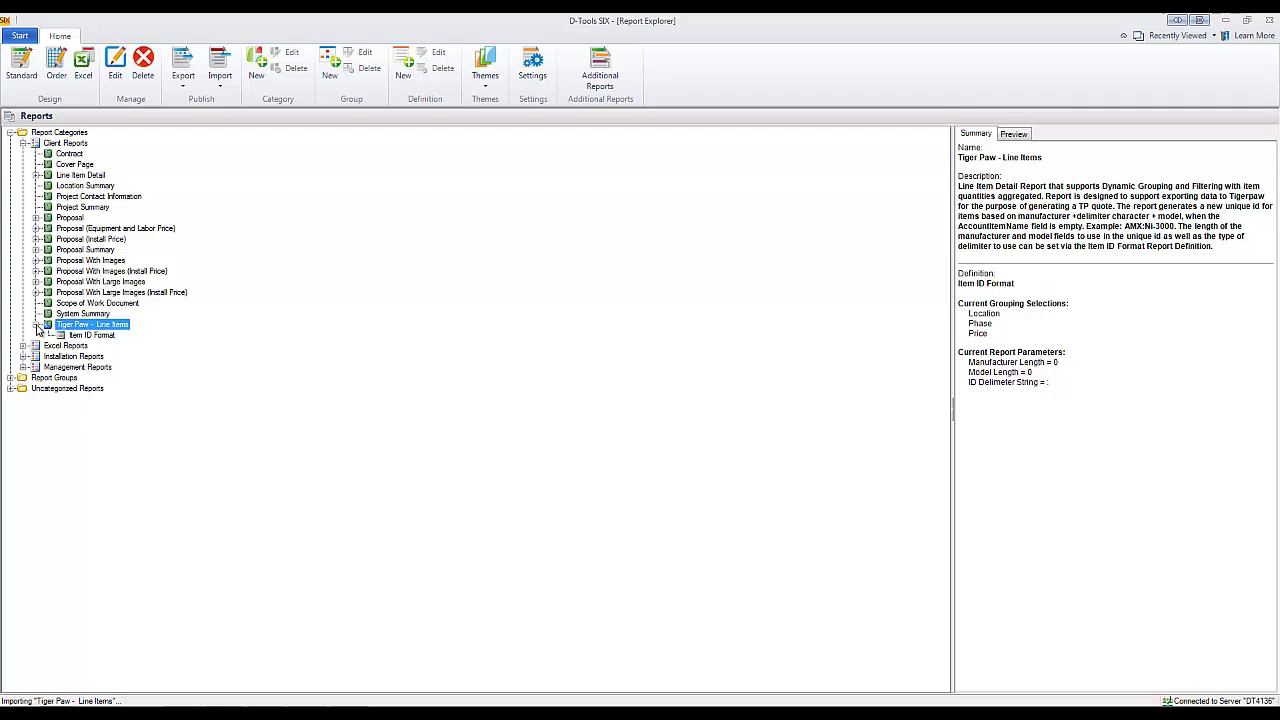
left_click(100, 337)
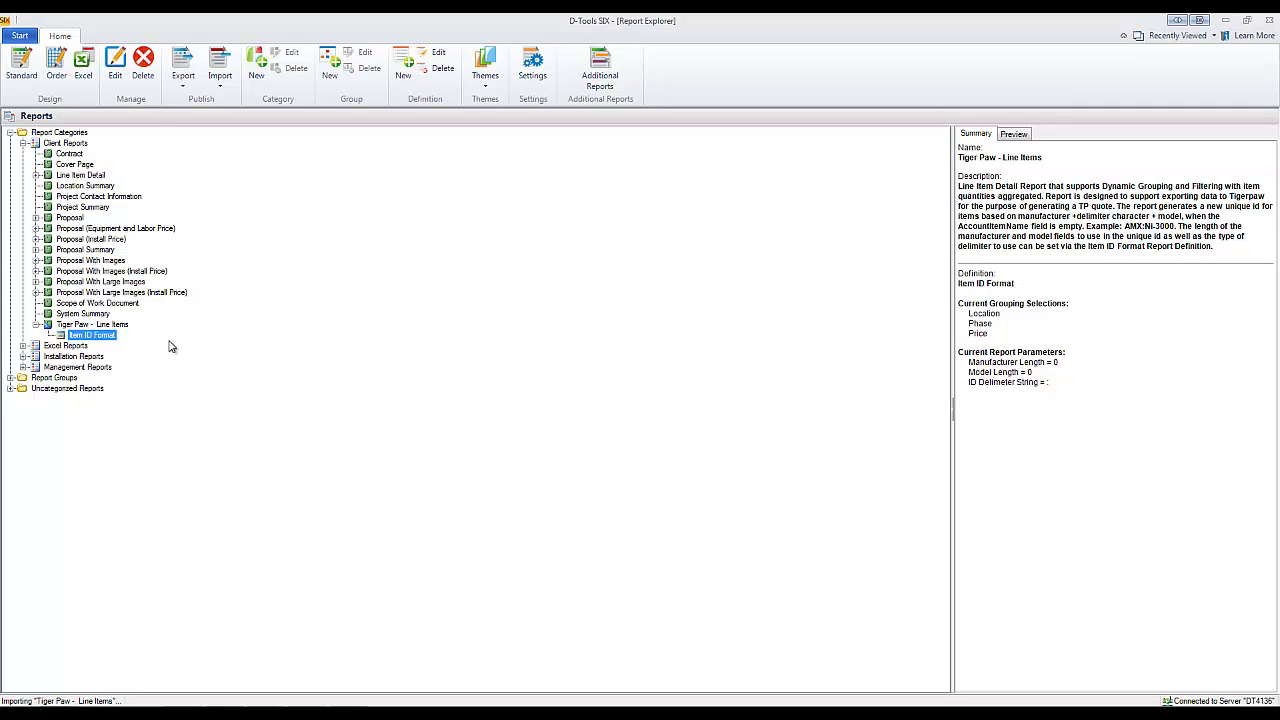
Step: Edit the Item ID Format report definition and view its Parameters (lengths 0, blank delimiter)
right_click(93, 343)
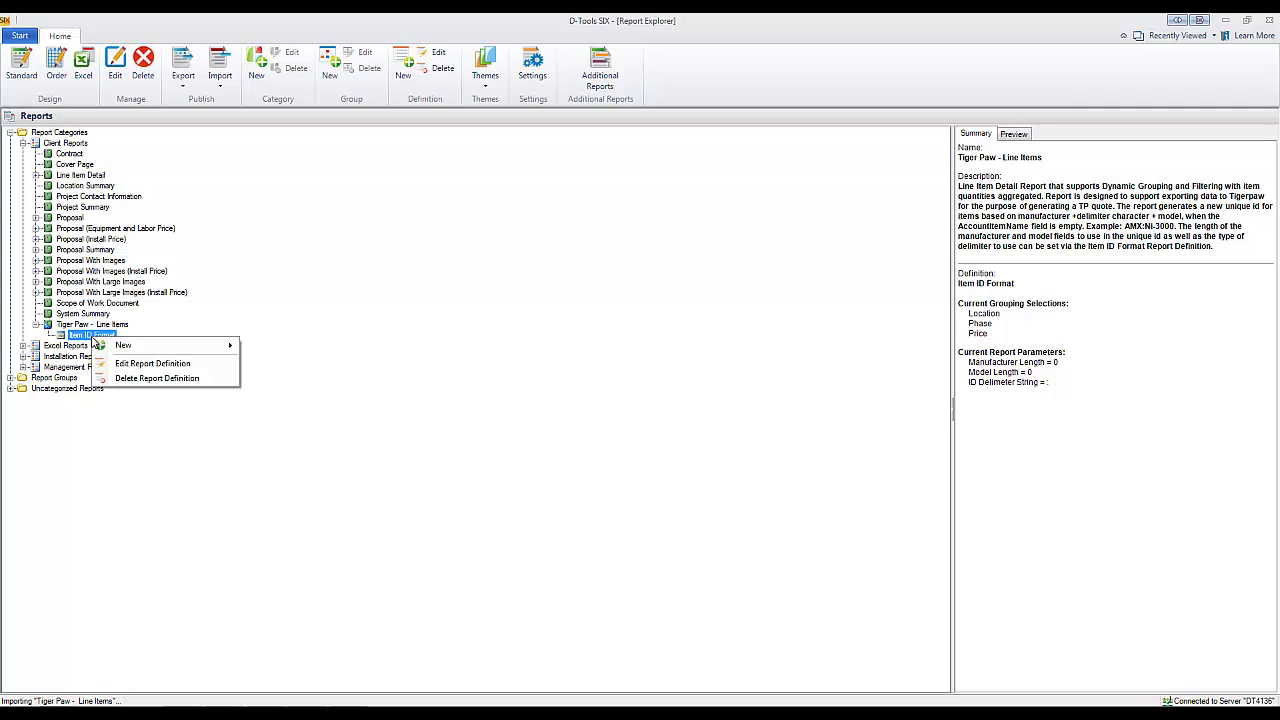
left_click(159, 365)
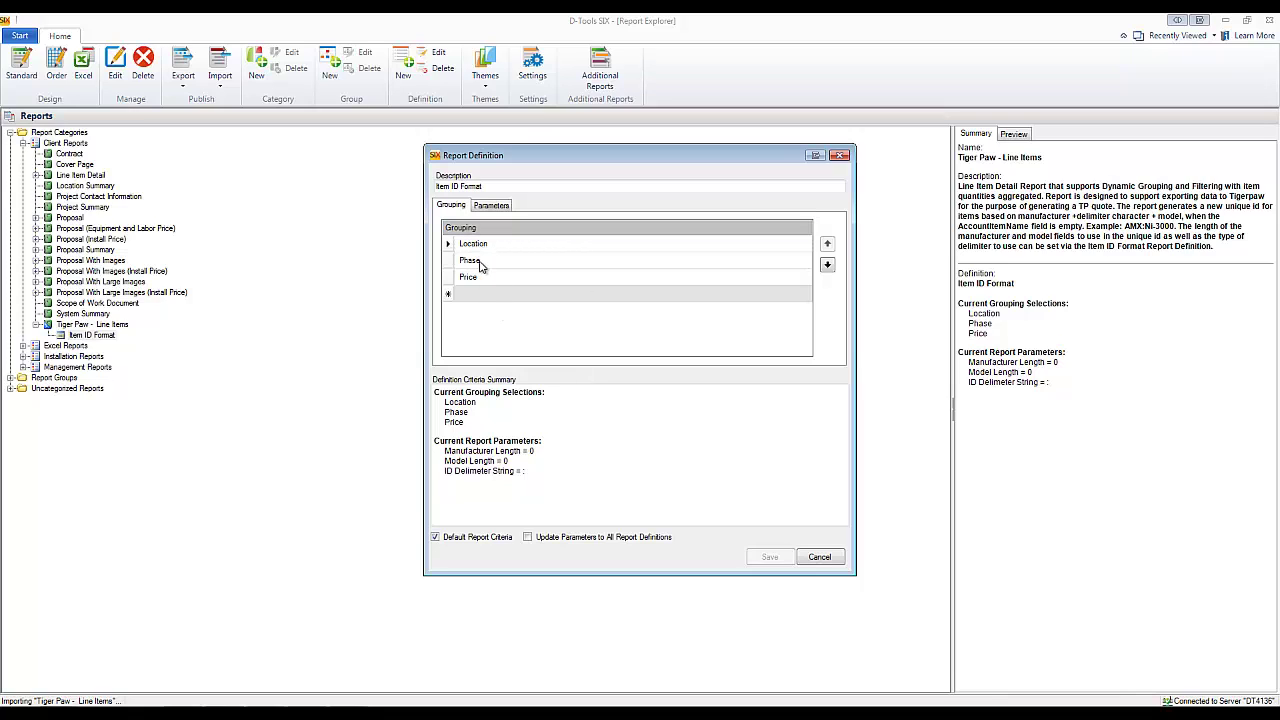
left_click(497, 206)
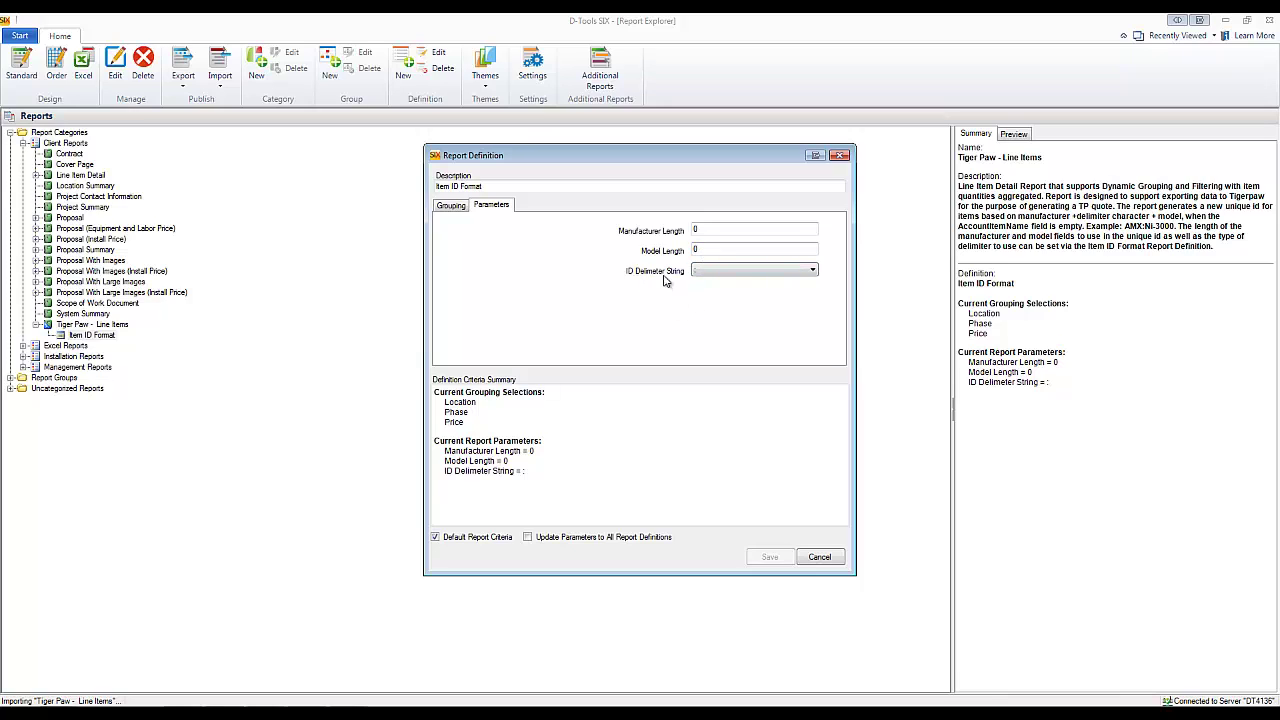
left_click(812, 272)
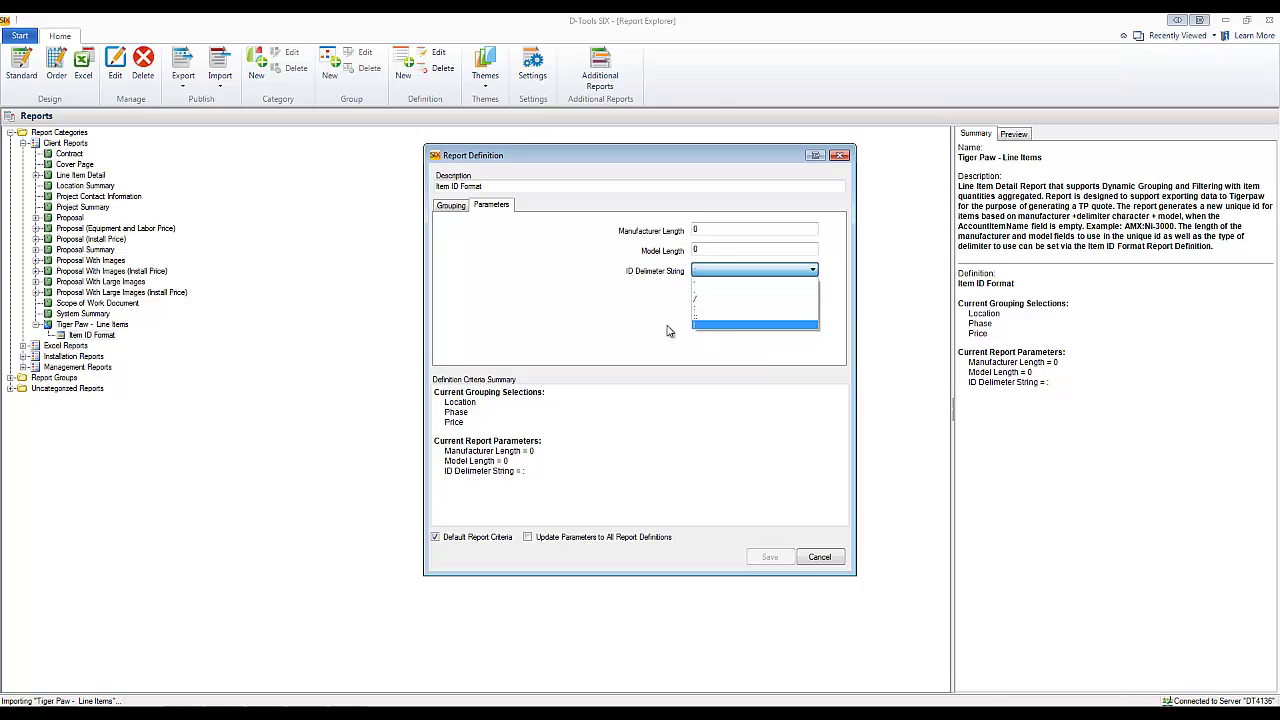
left_click(628, 328)
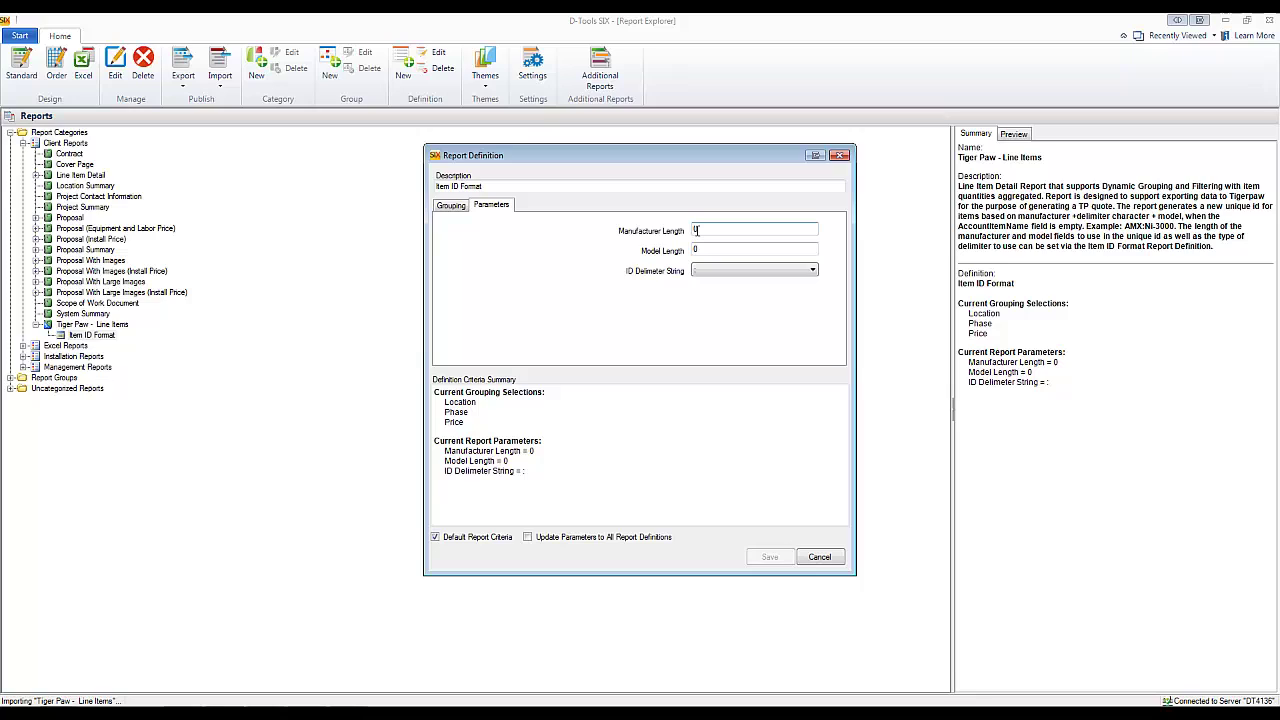
left_click(740, 272)
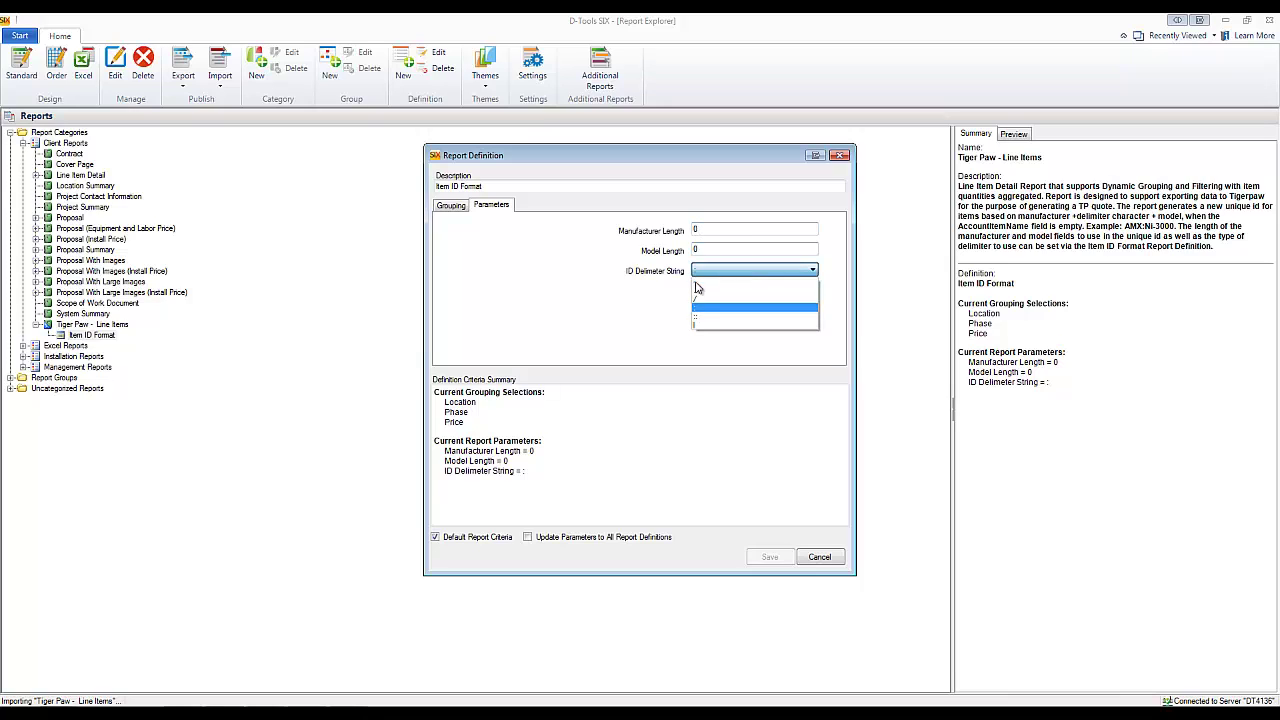
left_click(636, 256)
left_click(697, 230)
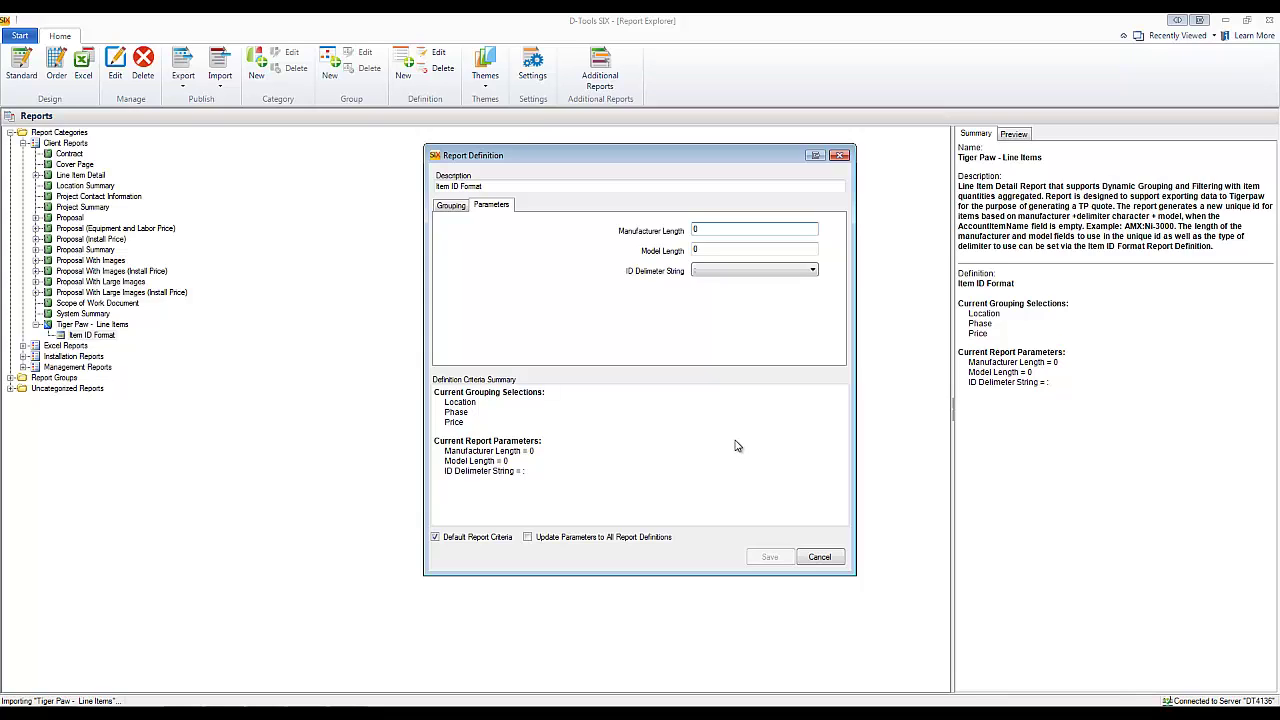
Step: Cancel the definition edit and open the Chalmun's Cantina project from the project list
left_click(820, 560)
left_click(20, 36)
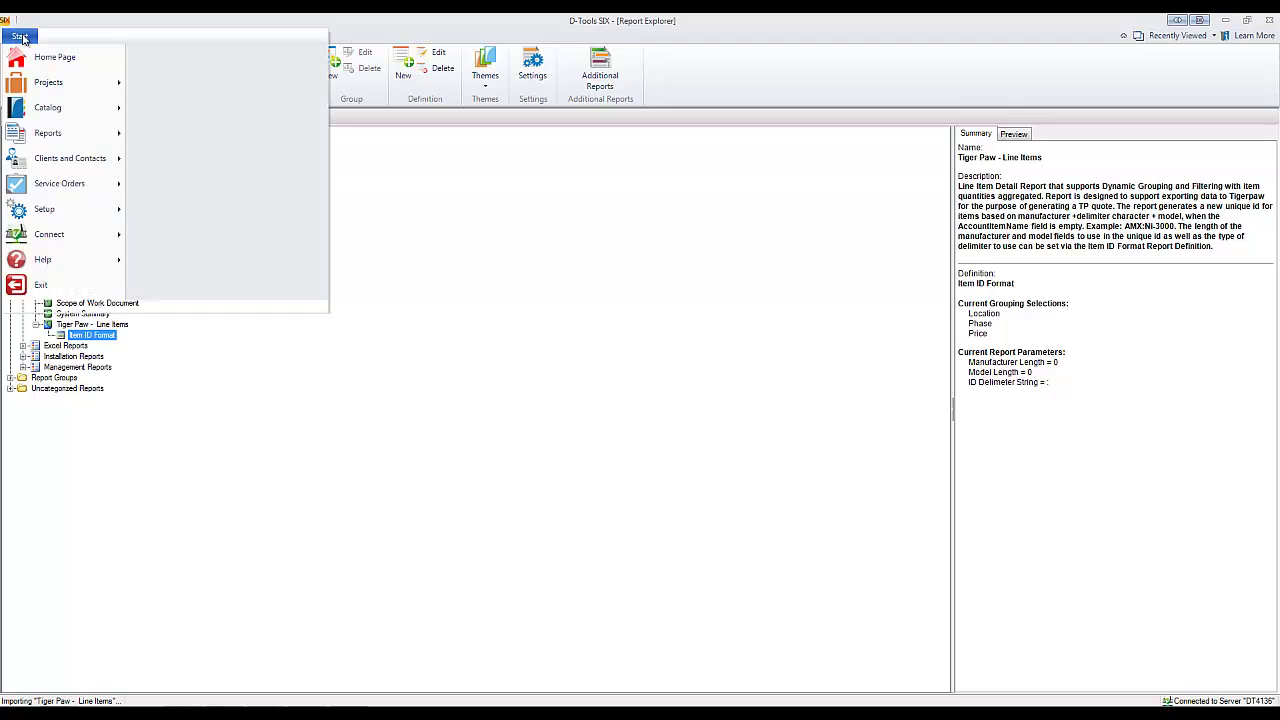
mouse_move(63, 85)
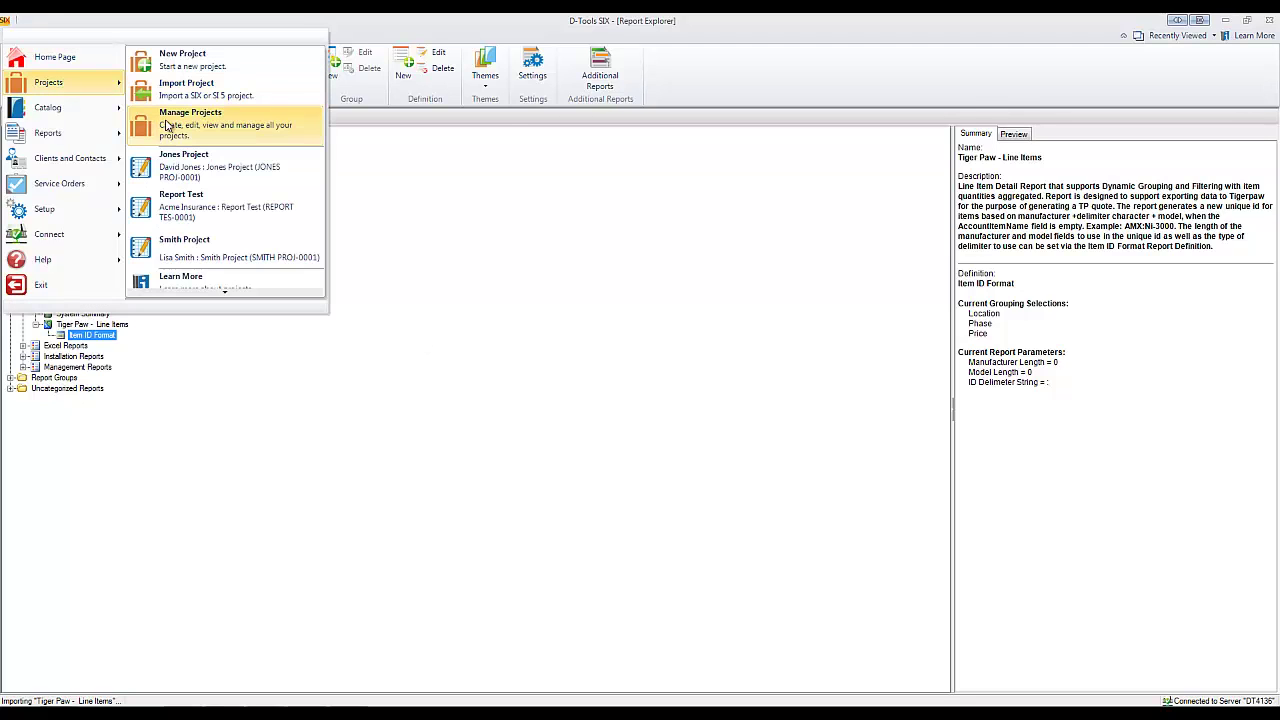
left_click(166, 124)
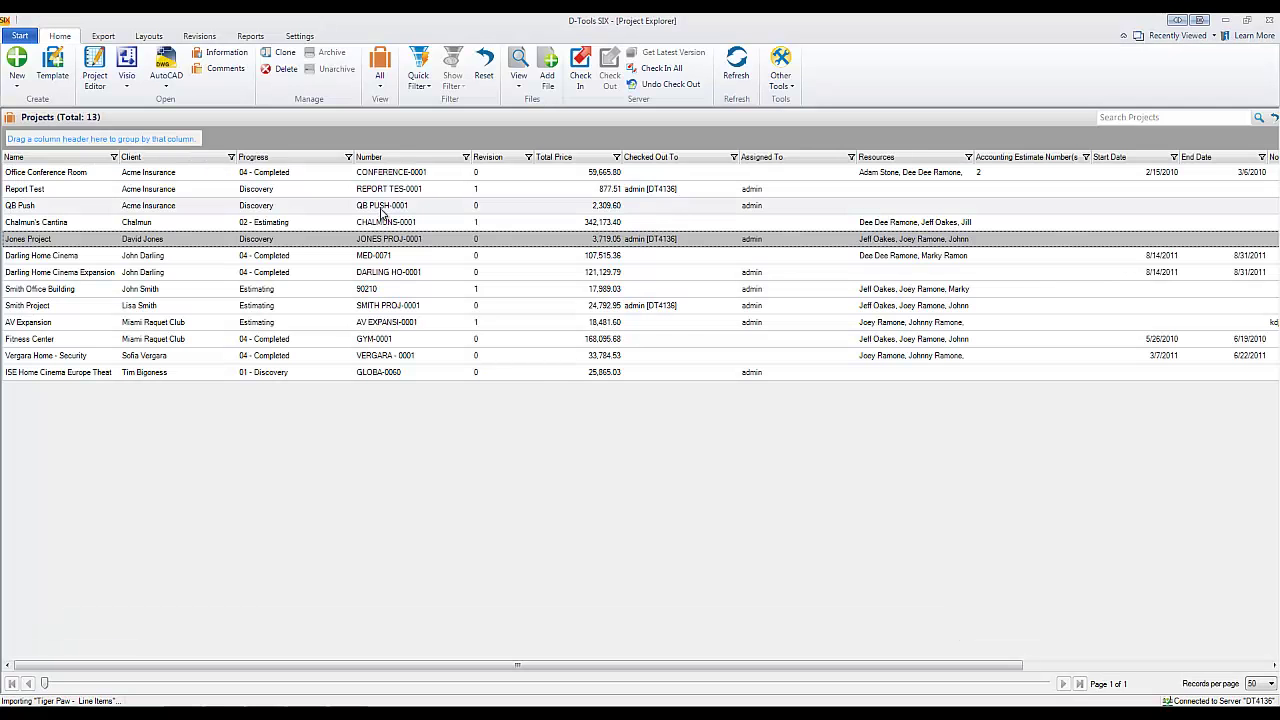
left_click(150, 223)
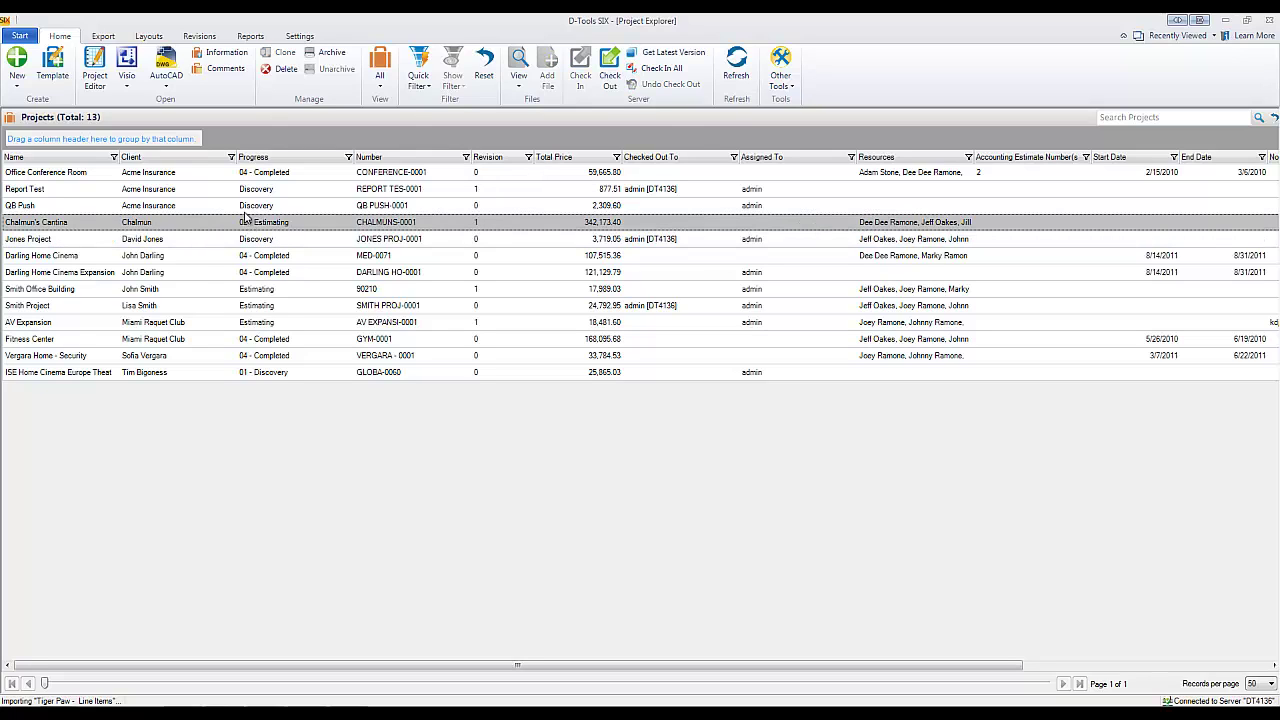
Step: Run the Tiger Paw - Line Items client report for the project
left_click(250, 36)
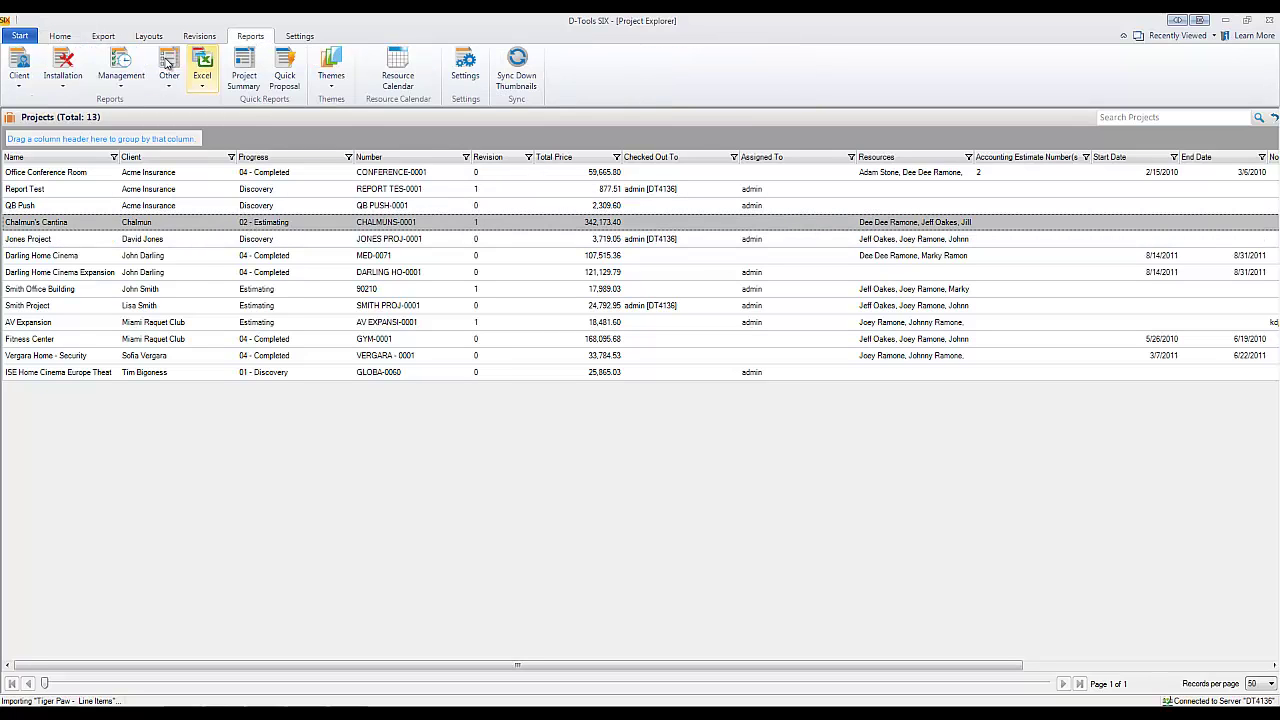
left_click(19, 66)
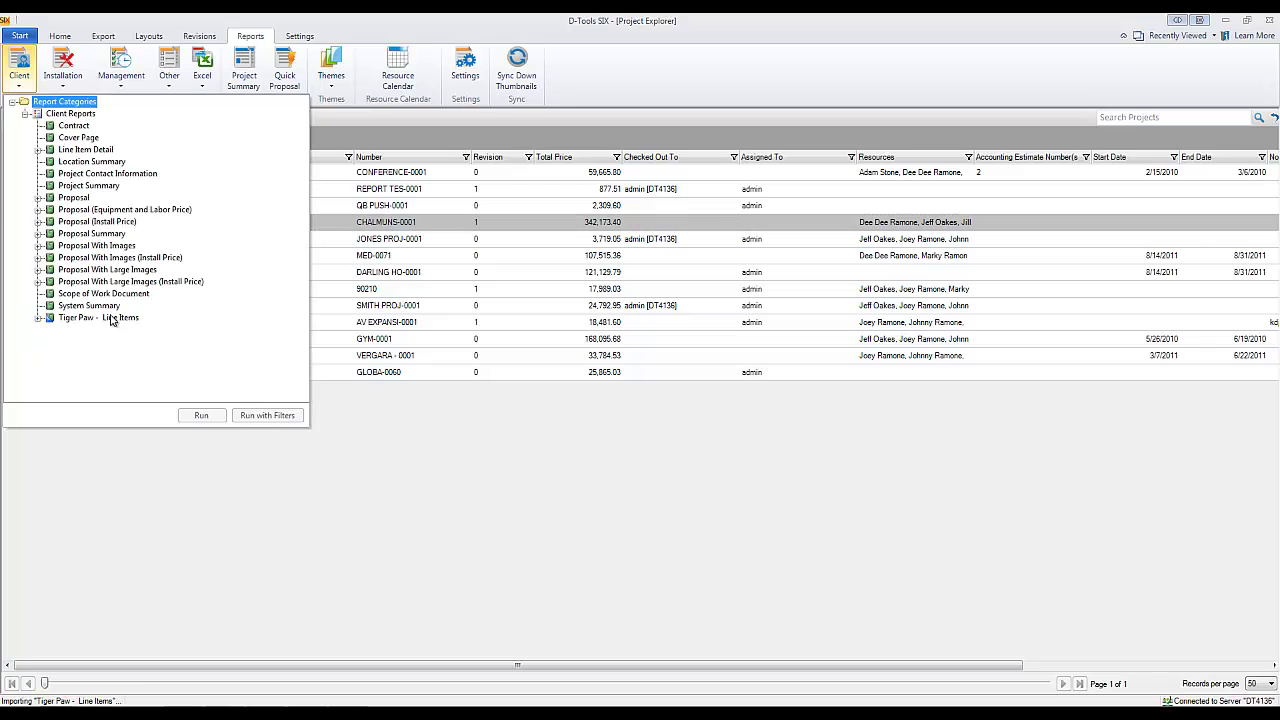
left_click(38, 318)
left_click(75, 318)
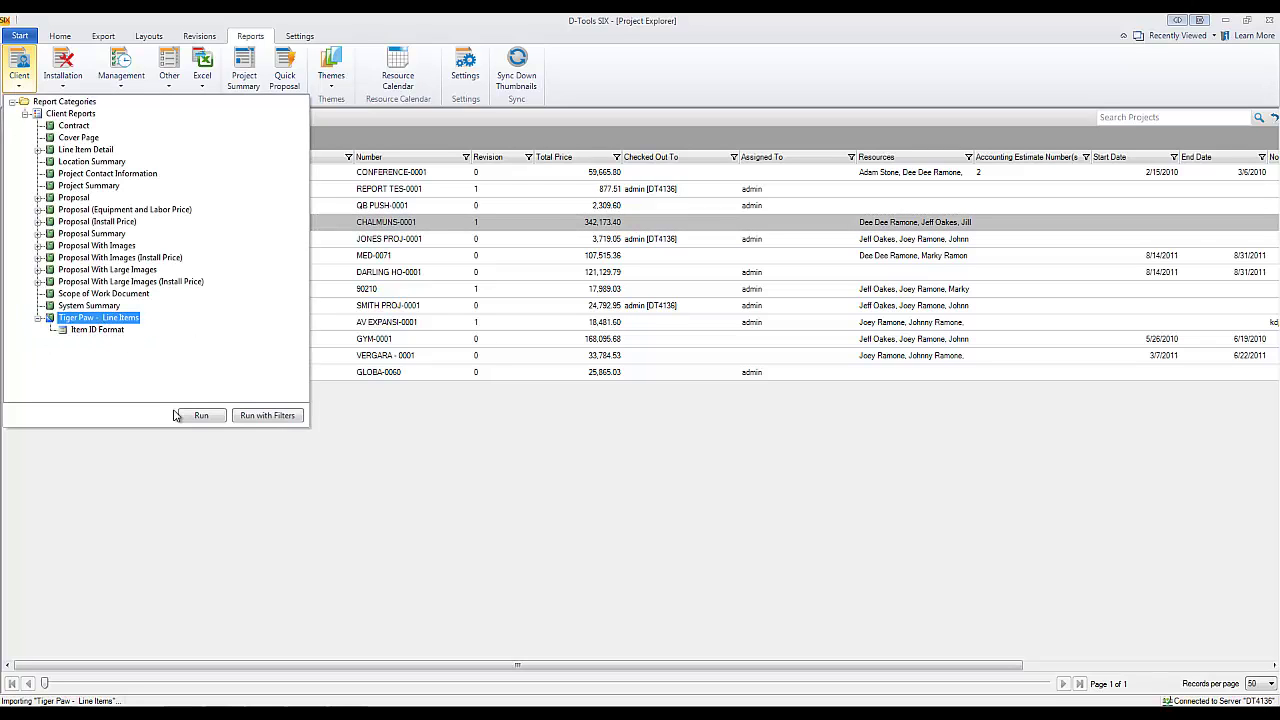
left_click(201, 415)
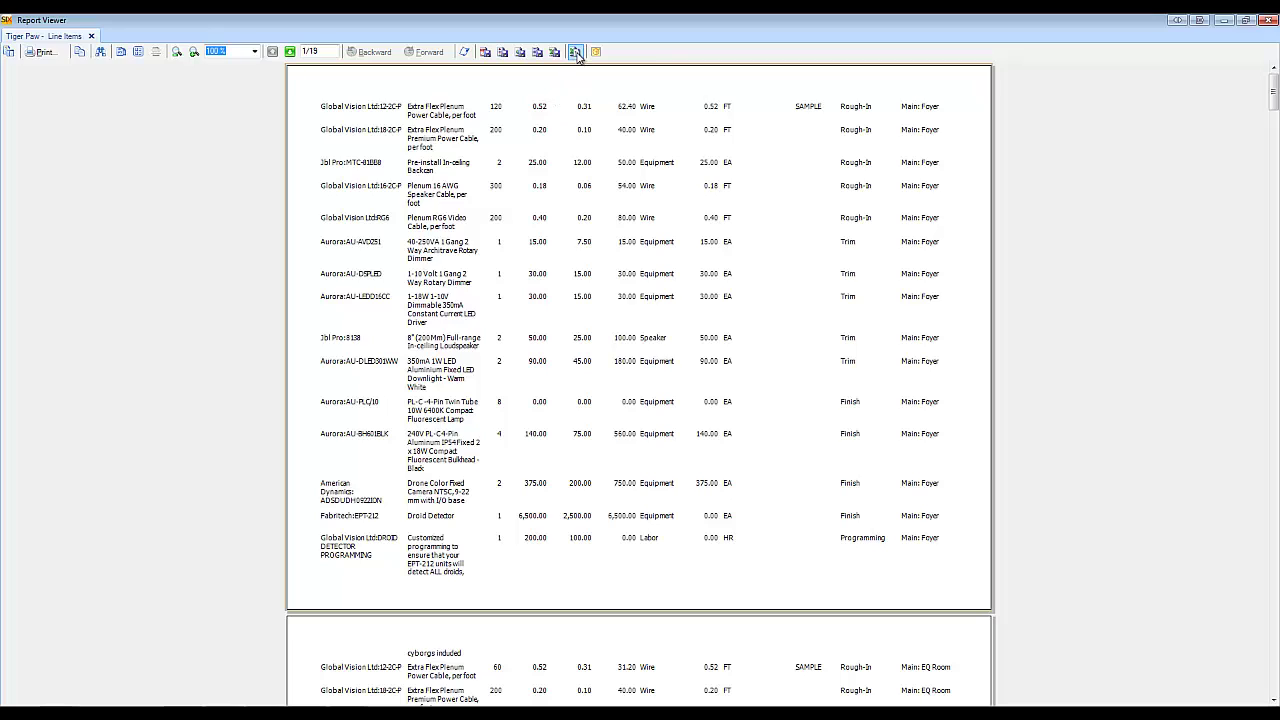
left_click(577, 55)
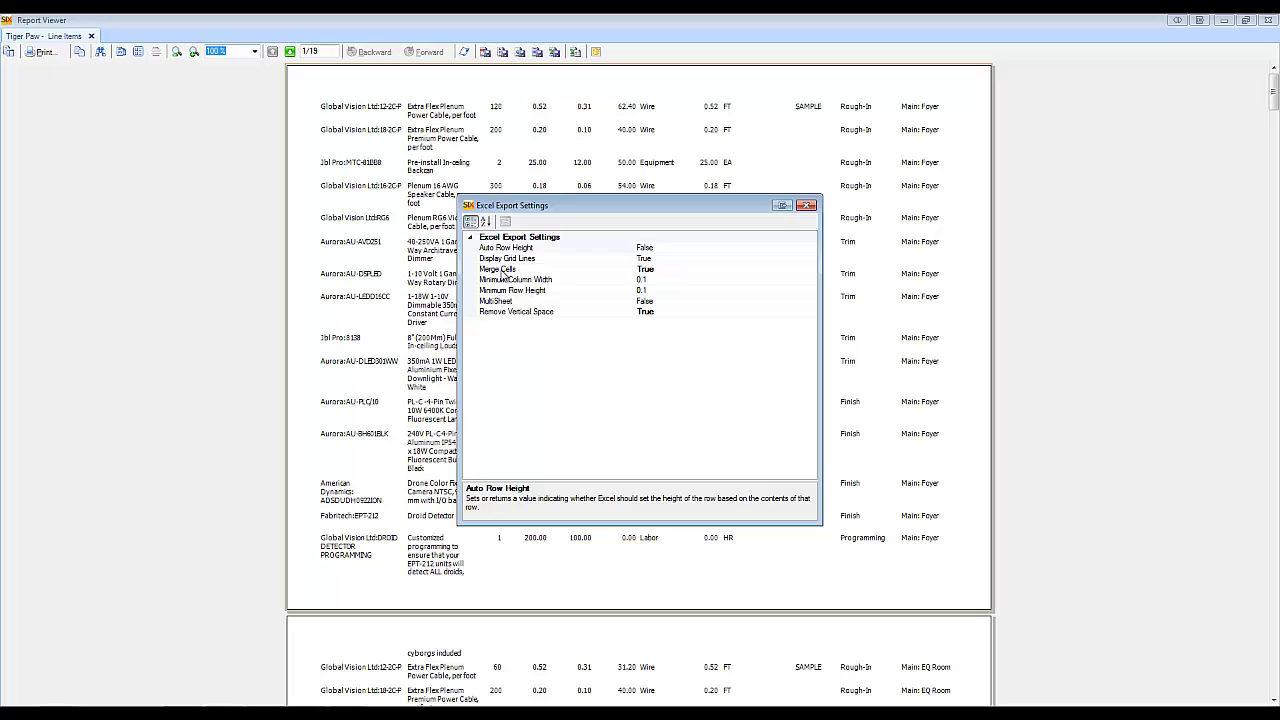
left_click(502, 271)
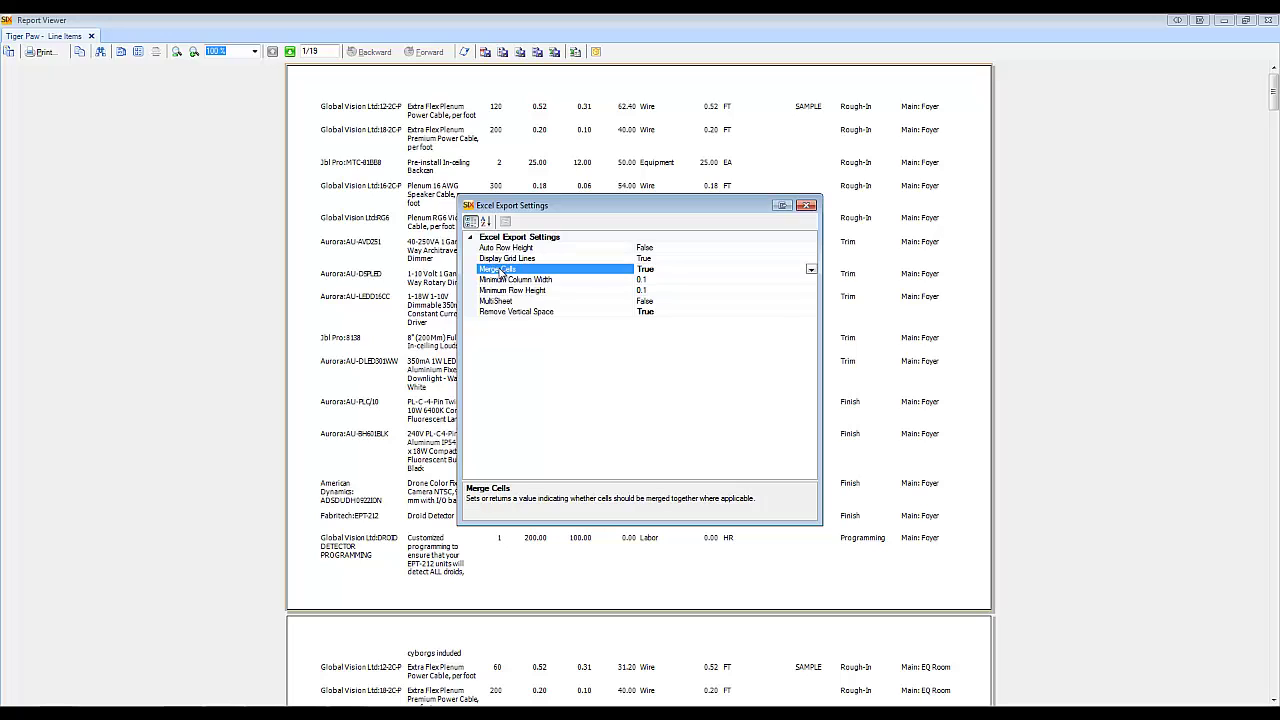
left_click(541, 313)
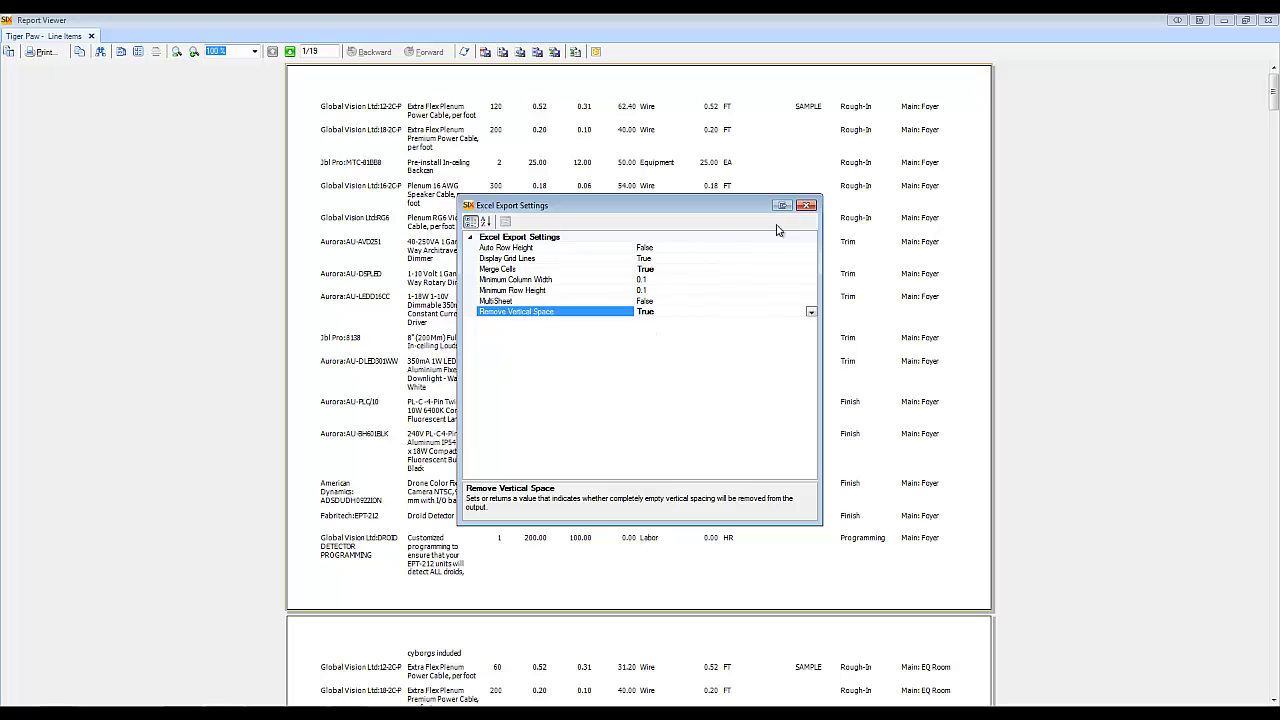
left_click(806, 207)
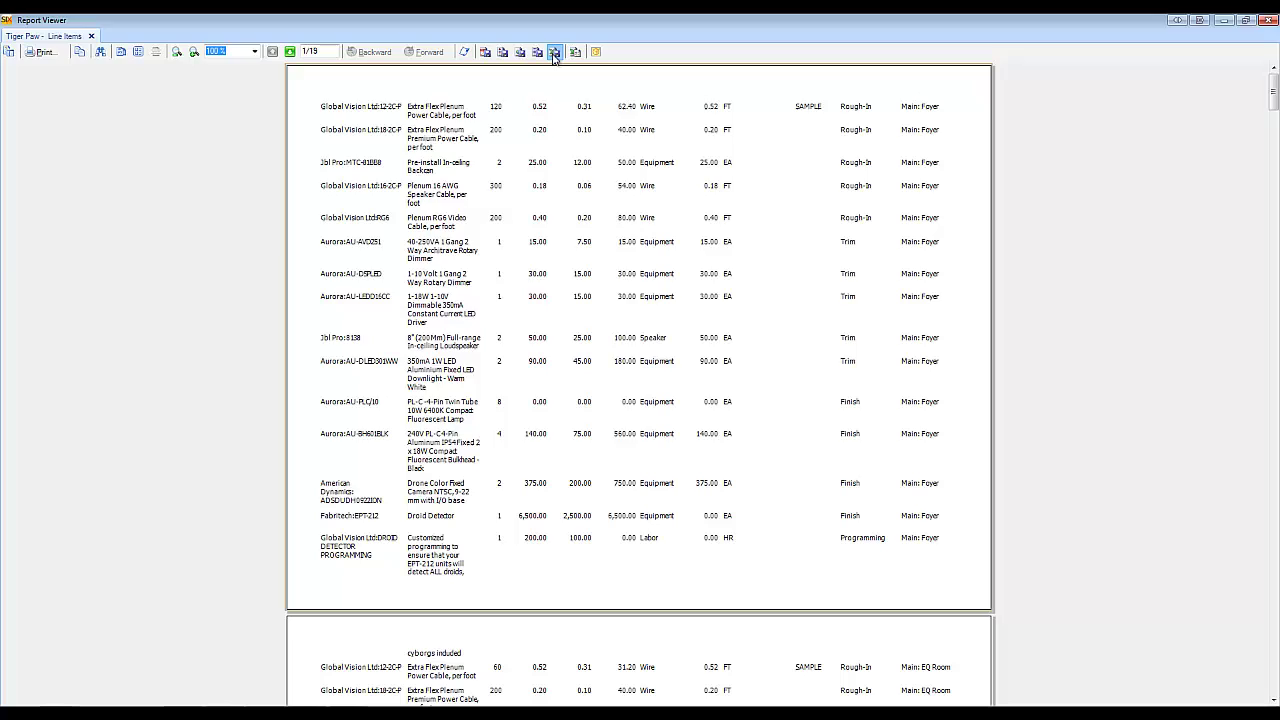
Step: Export the displayed report to Excel as Sample.xls
left_click(554, 53)
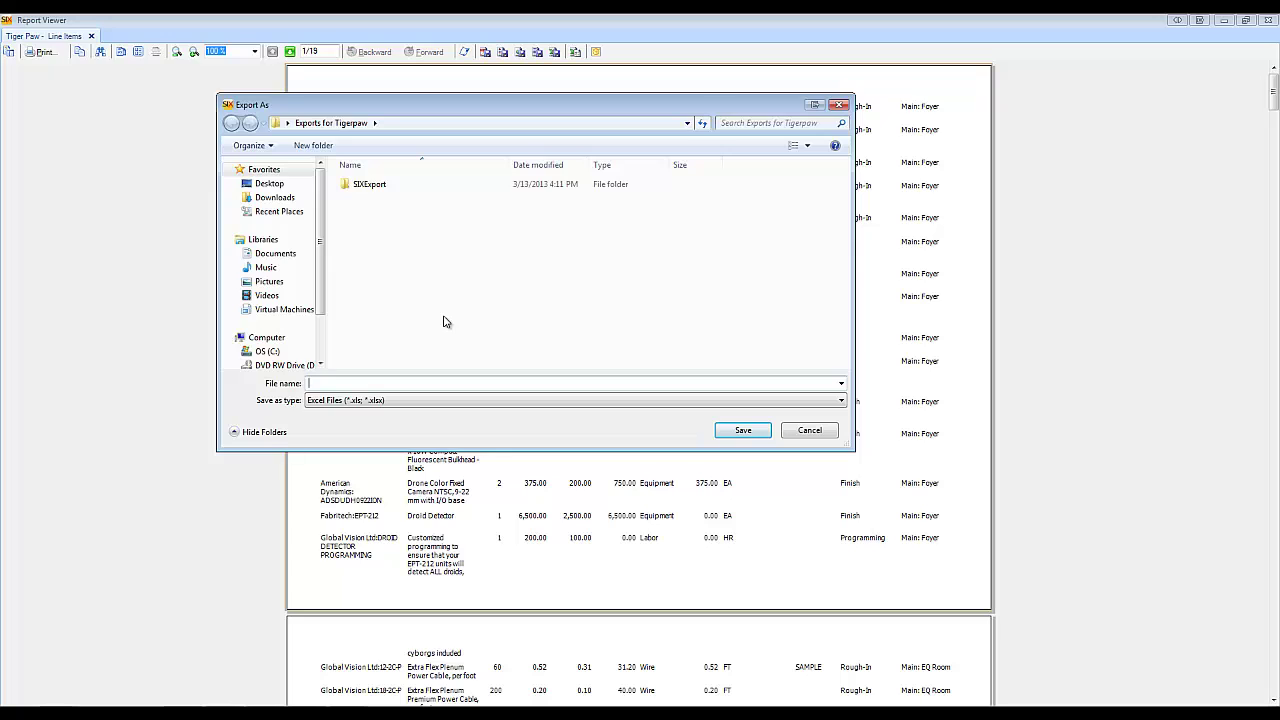
type("Sample")
left_click(740, 432)
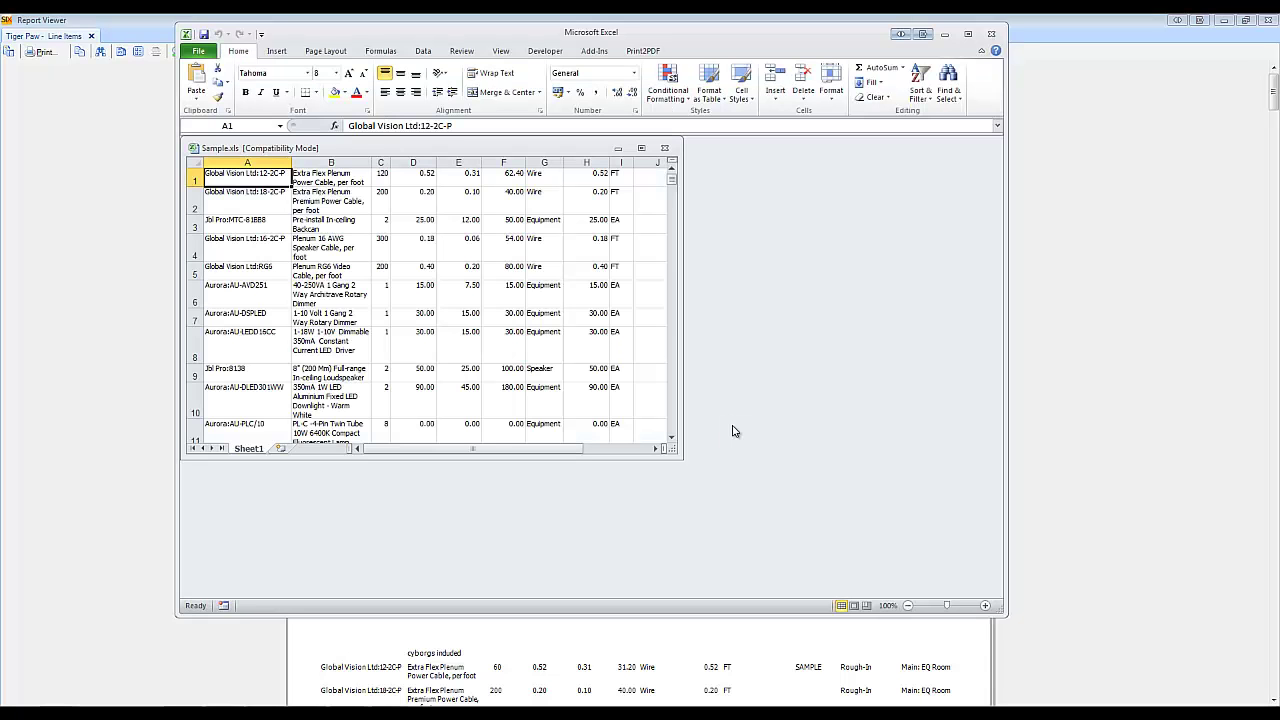
Step: Maximize the Sample.xls workbook, review the exported line items, and close Excel
left_click(641, 148)
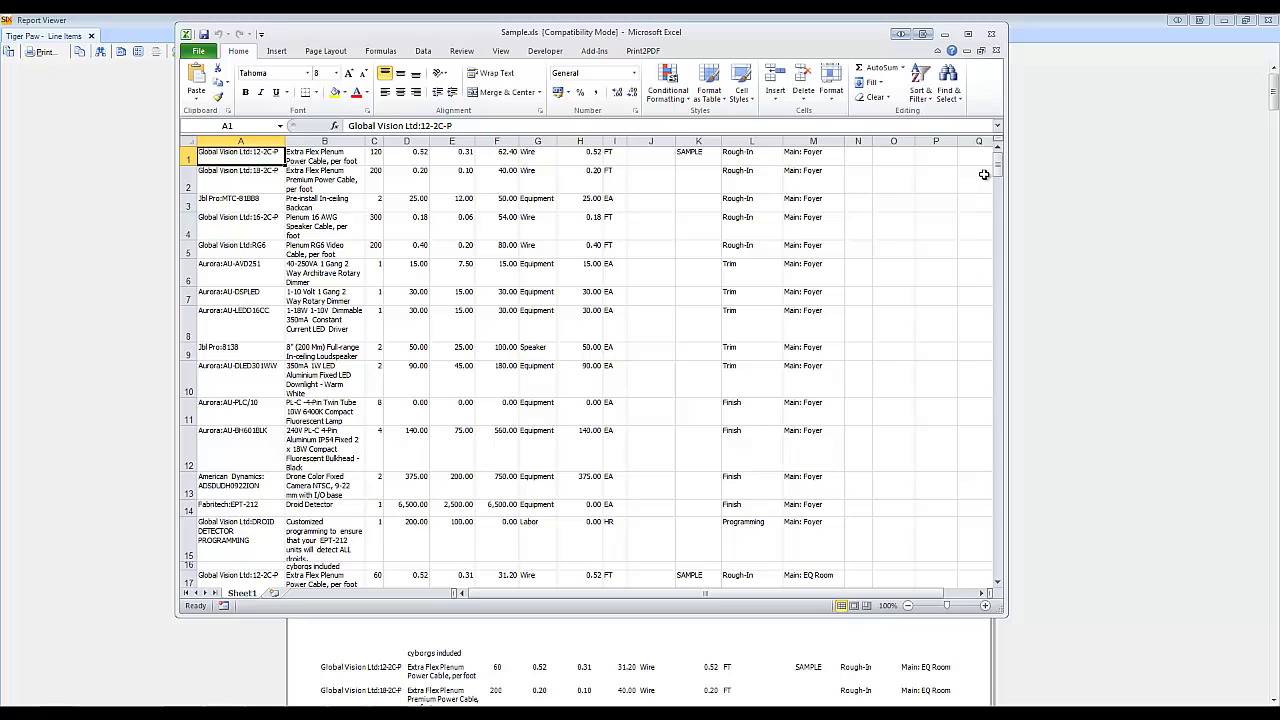
left_click(994, 37)
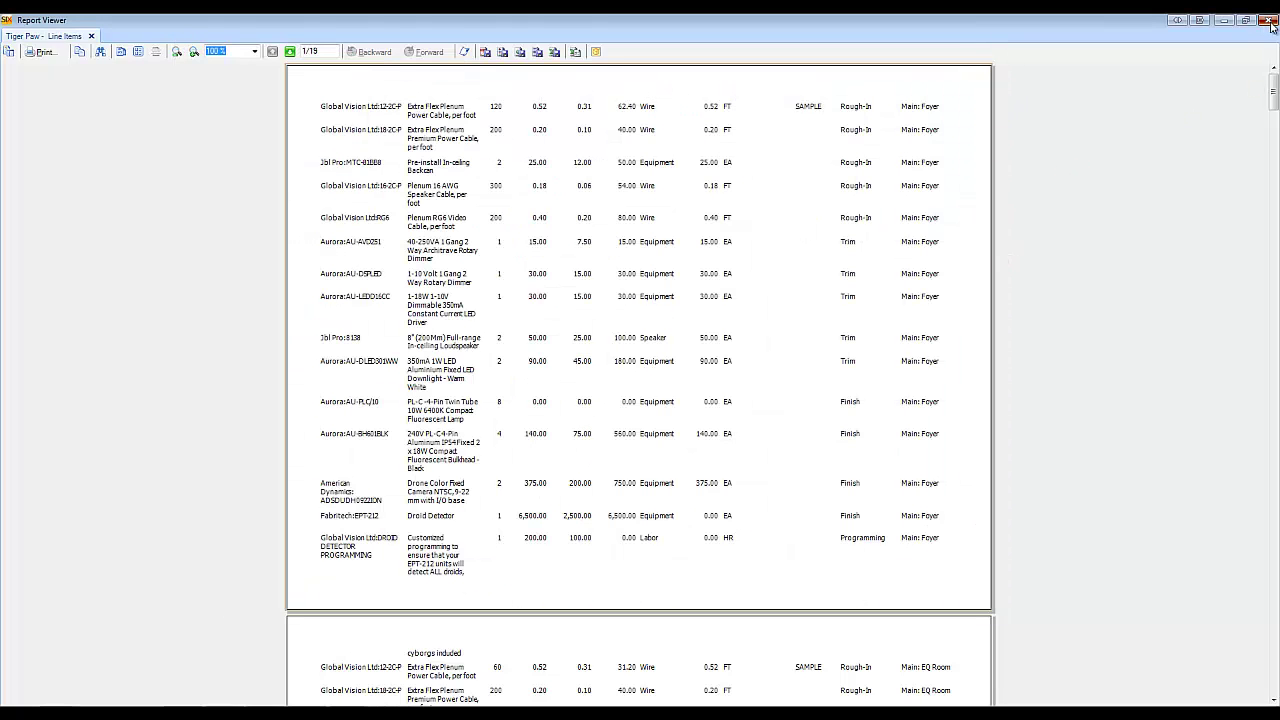
Step: Close the Report Viewer and launch the Standard Report Designer from the Start menu
left_click(1268, 22)
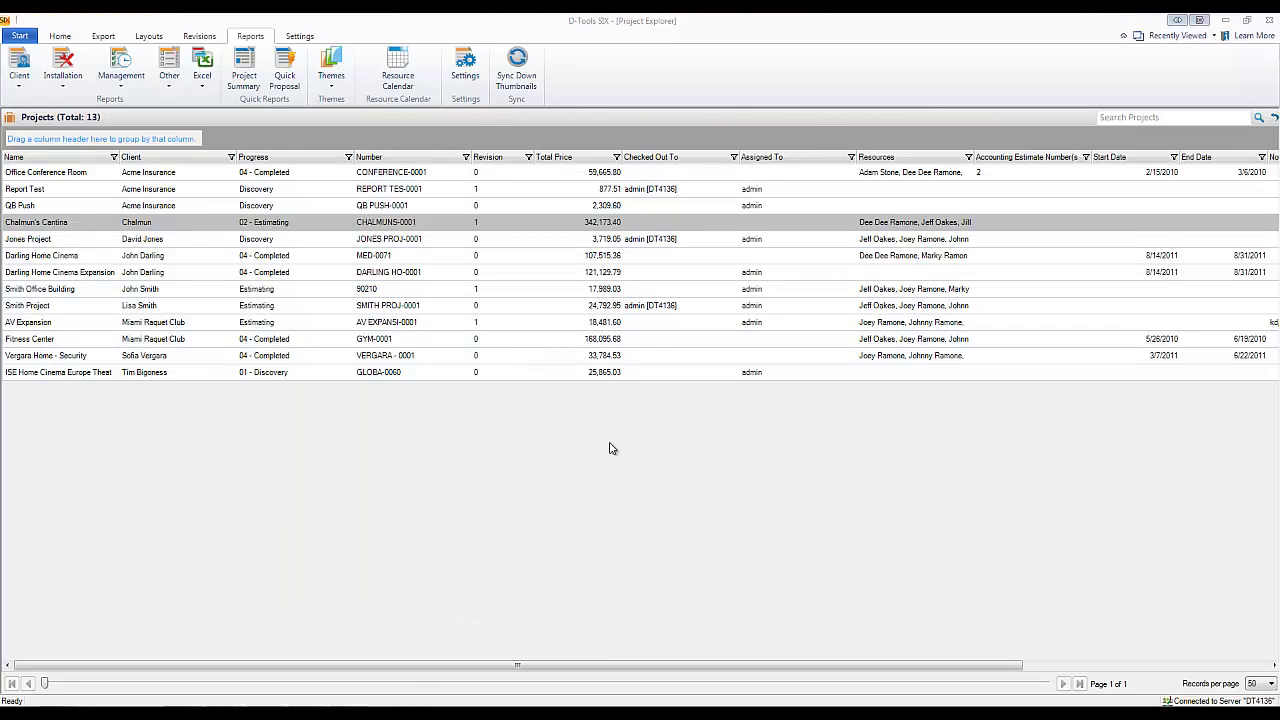
left_click(20, 36)
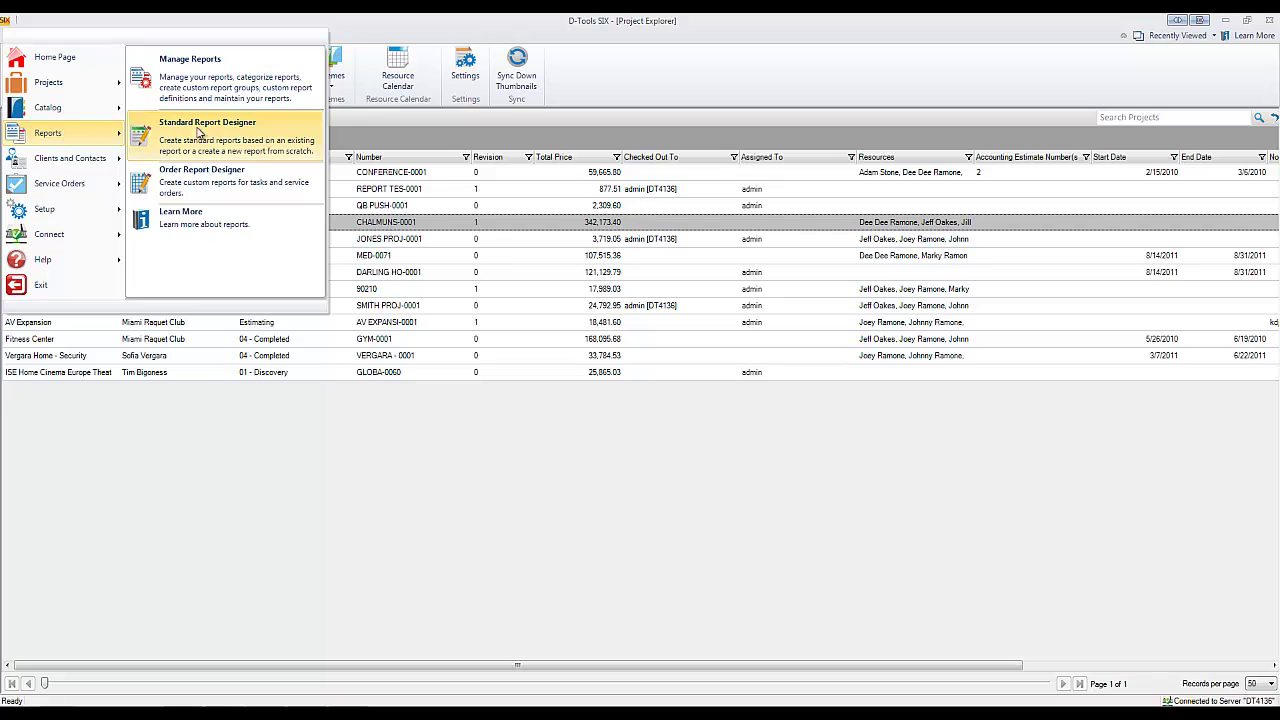
left_click(220, 138)
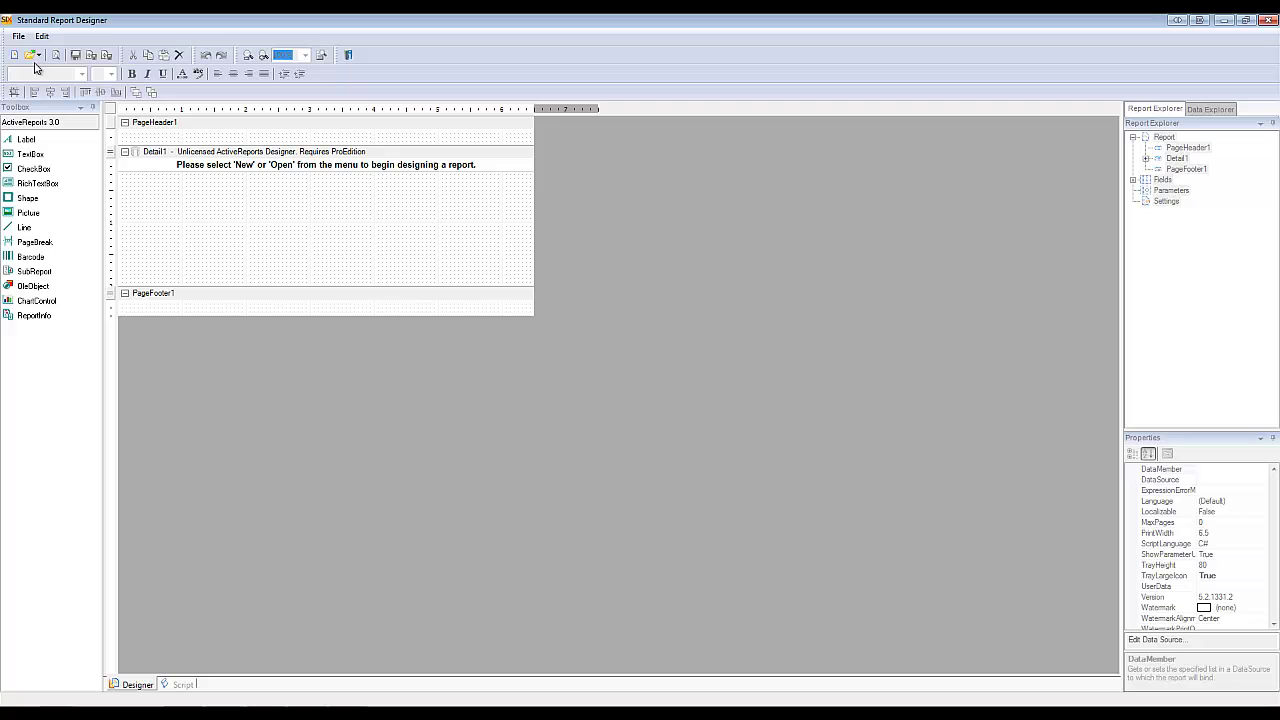
Step: Load the existing Tiger Paw - Line Items report into the designer
left_click(32, 57)
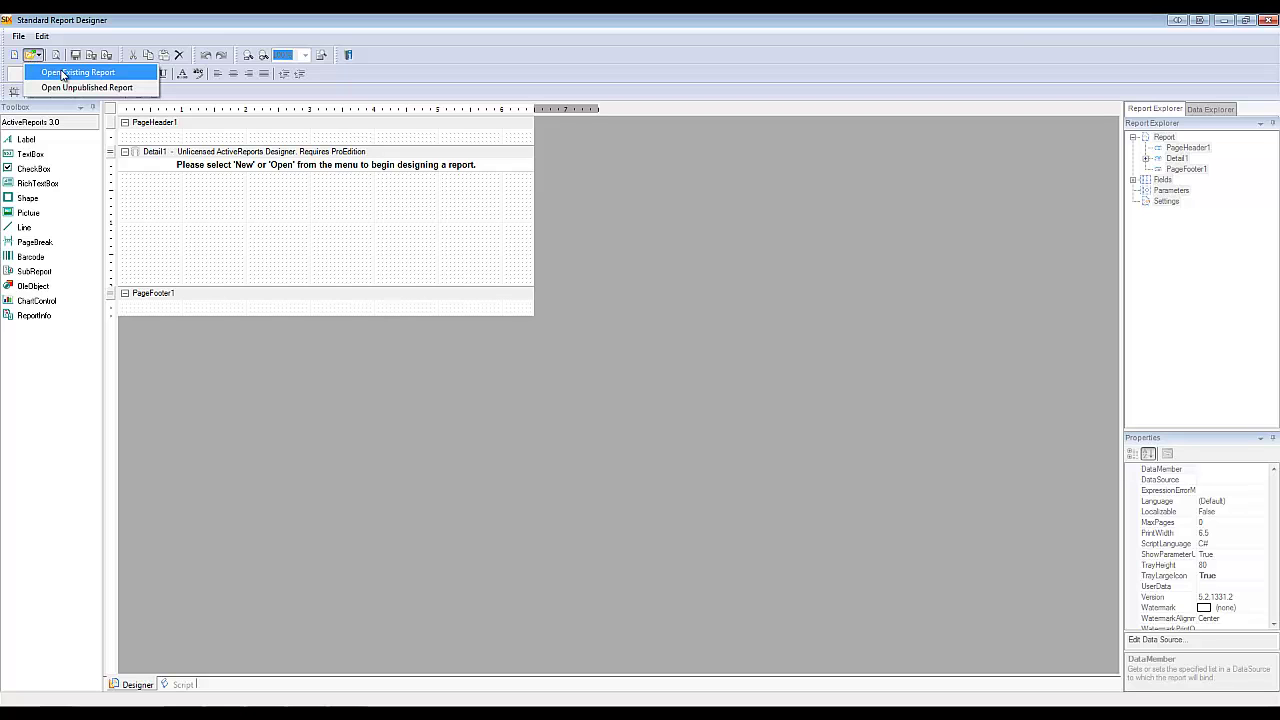
left_click(63, 75)
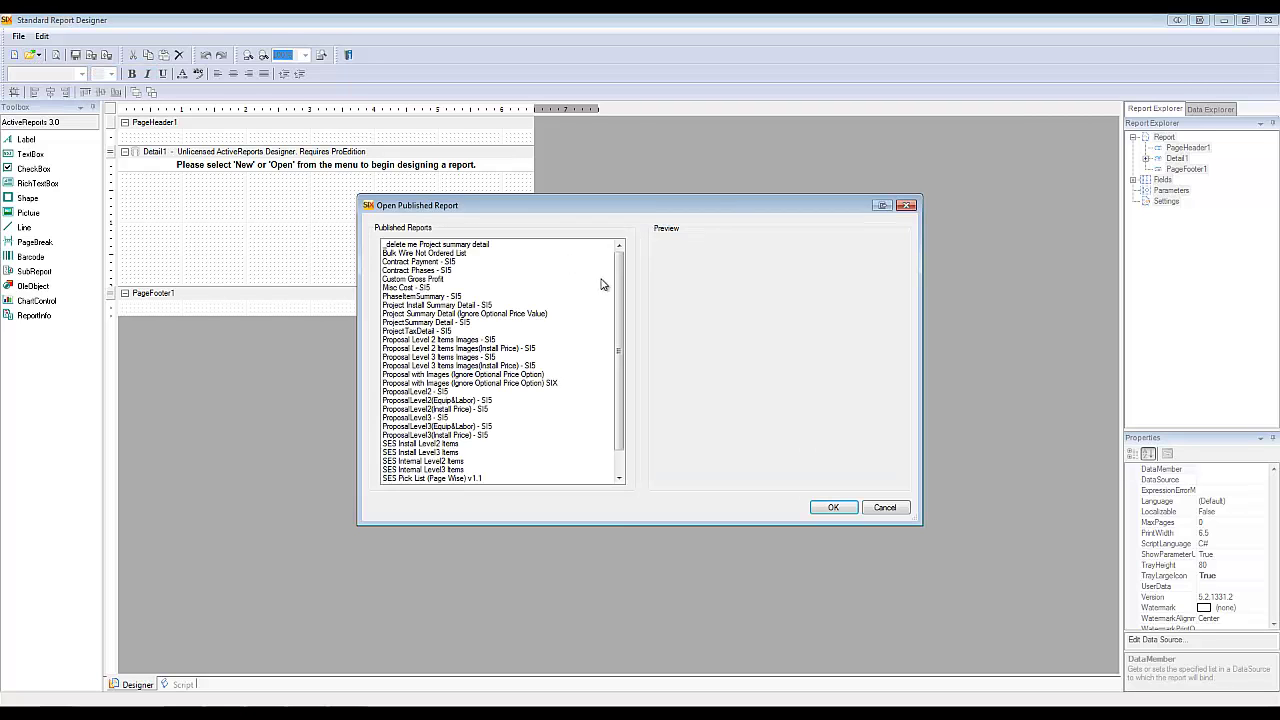
scroll(617, 290, "down", 1)
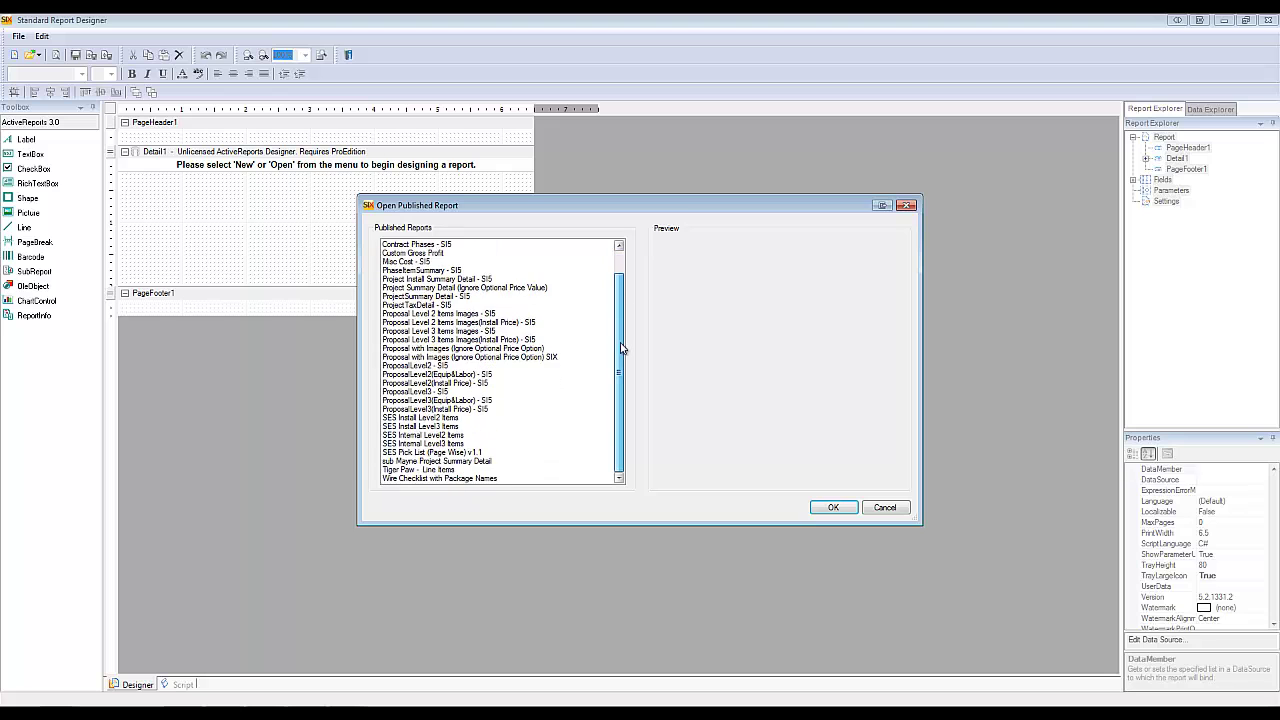
left_click(440, 469)
left_click(834, 508)
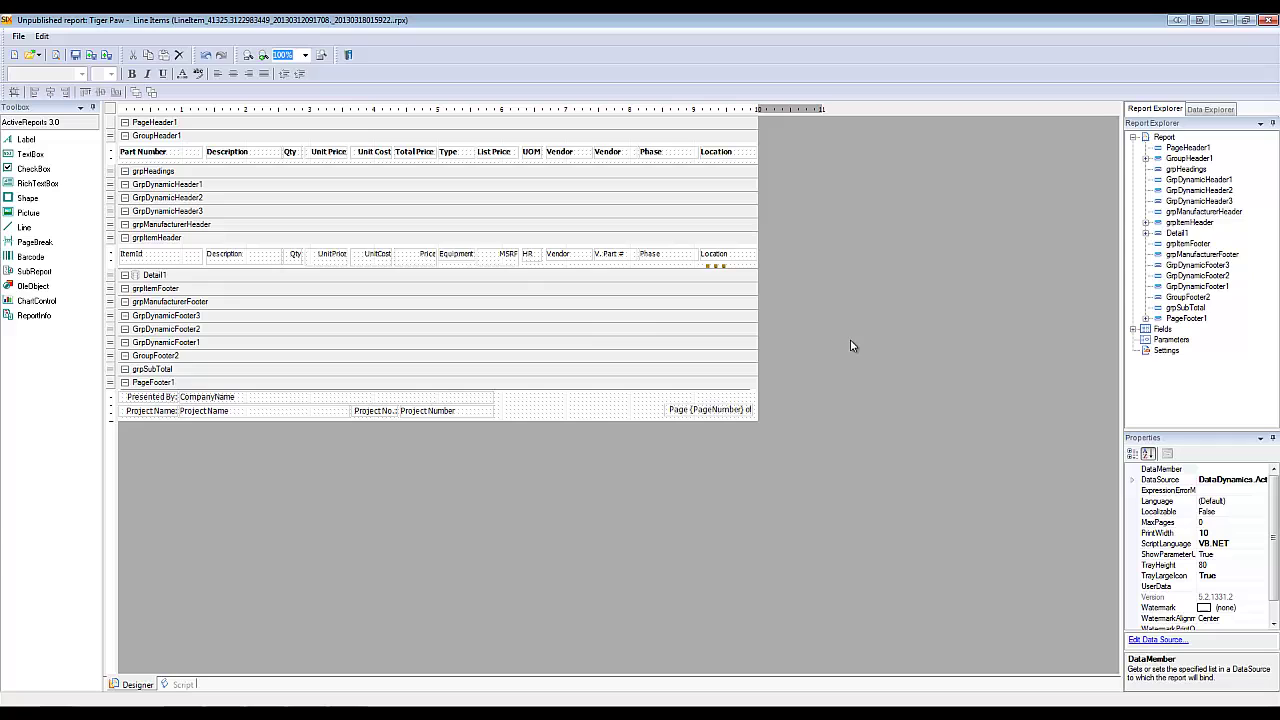
Step: Edit the DTools report information, advancing the wizard to Report Parameters (ManLength, ModelLength, IDDelim)
left_click(18, 38)
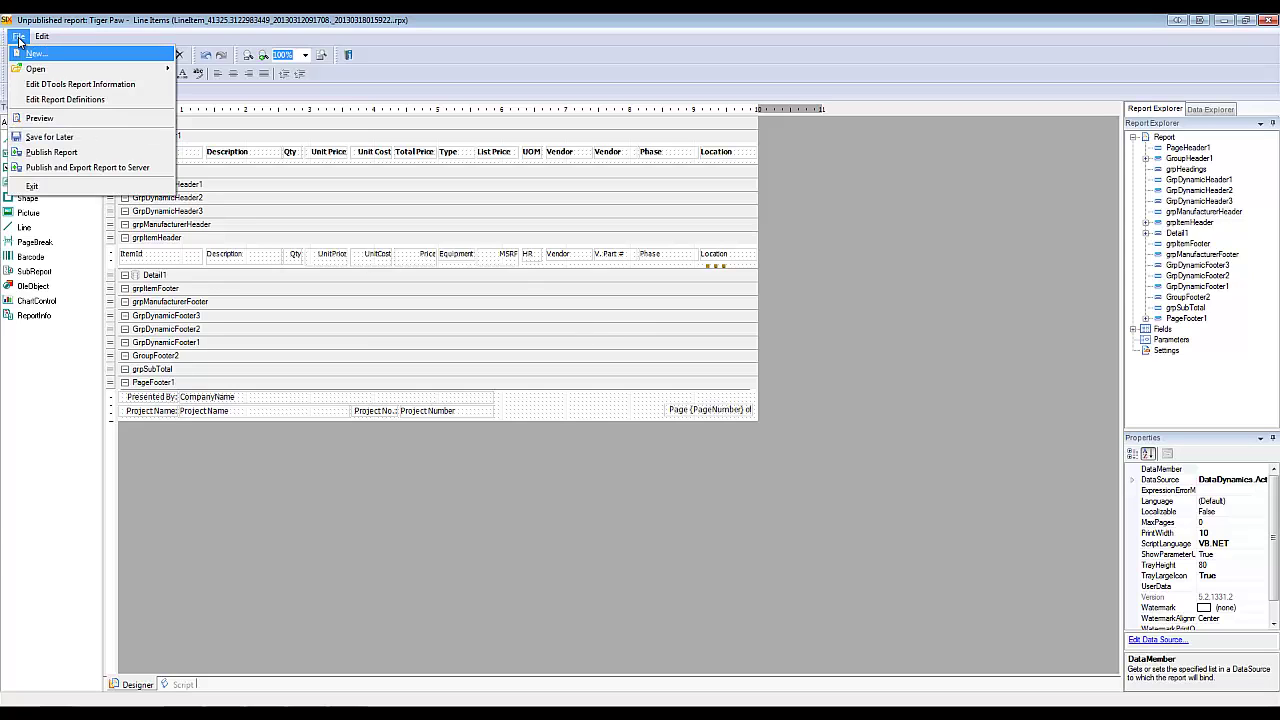
left_click(105, 86)
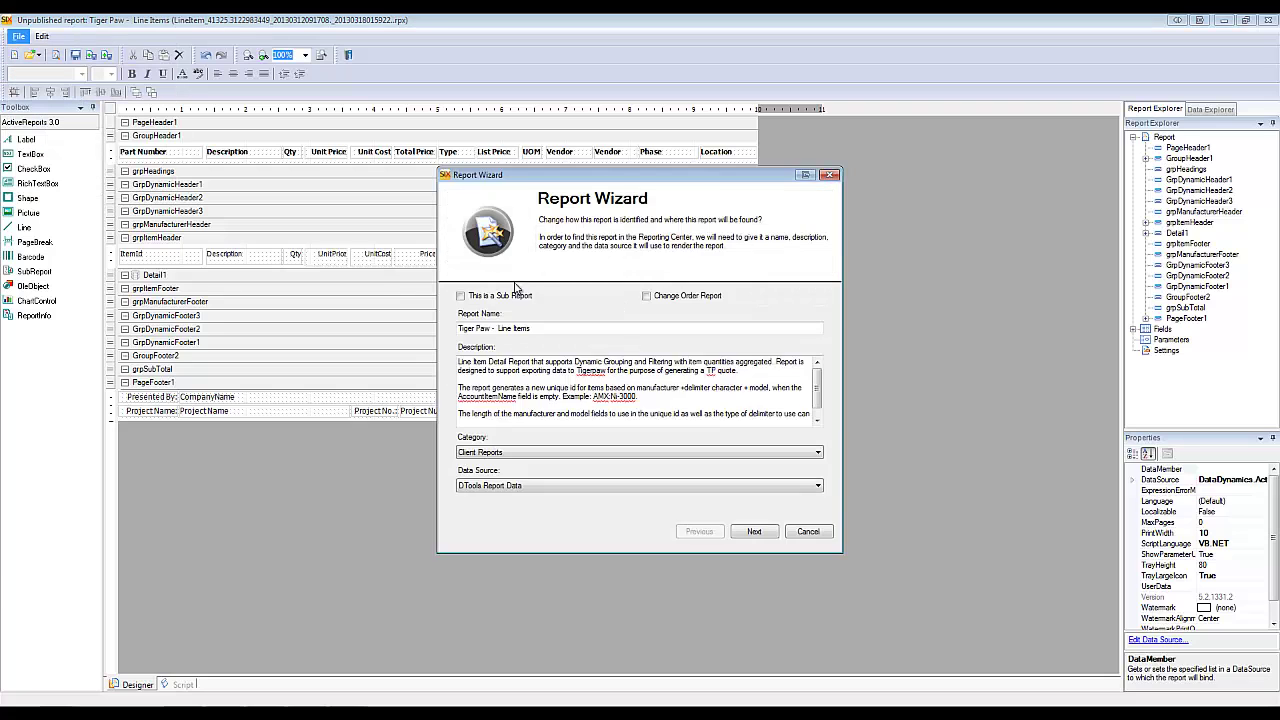
left_click(754, 532)
left_click(754, 532)
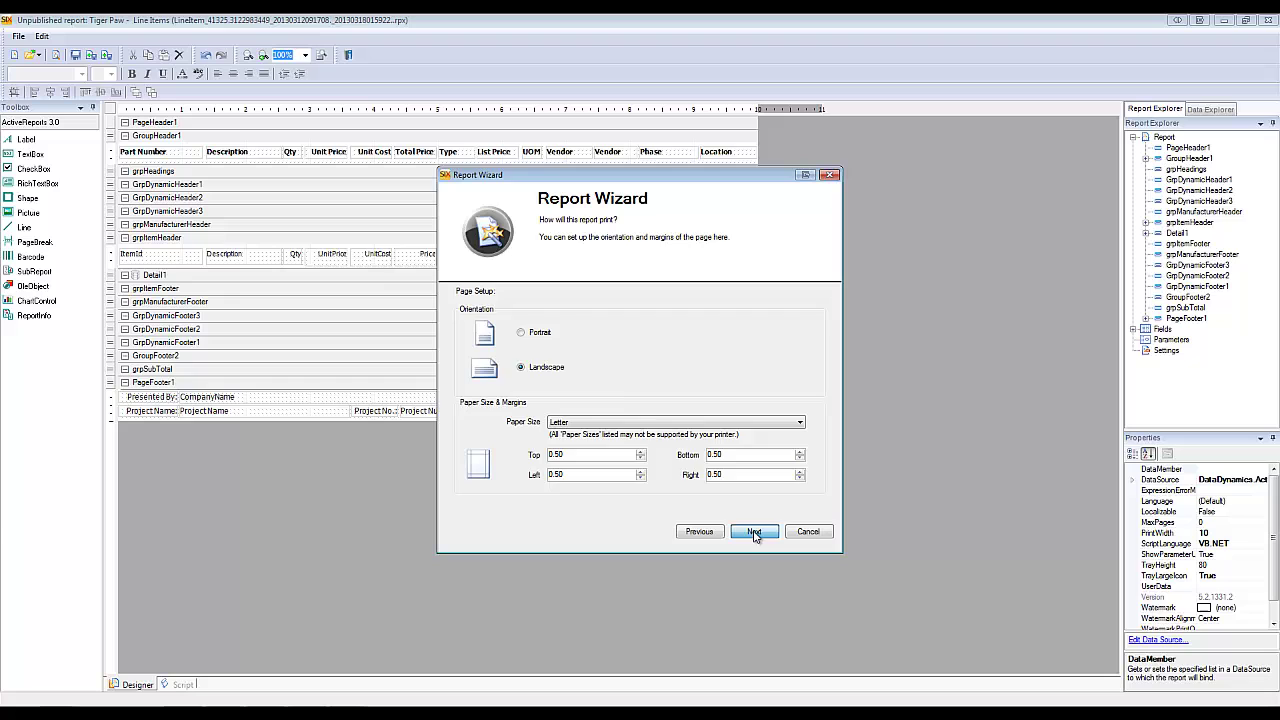
left_click(754, 532)
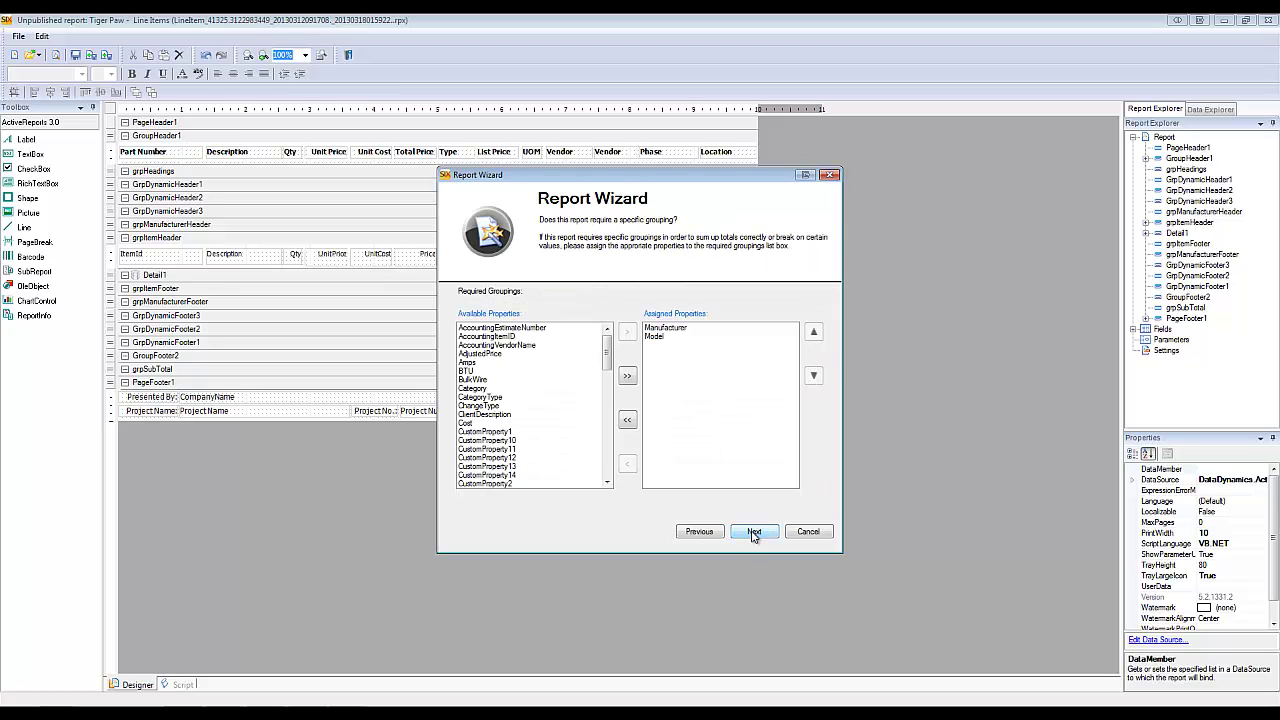
left_click(754, 532)
left_click(754, 532)
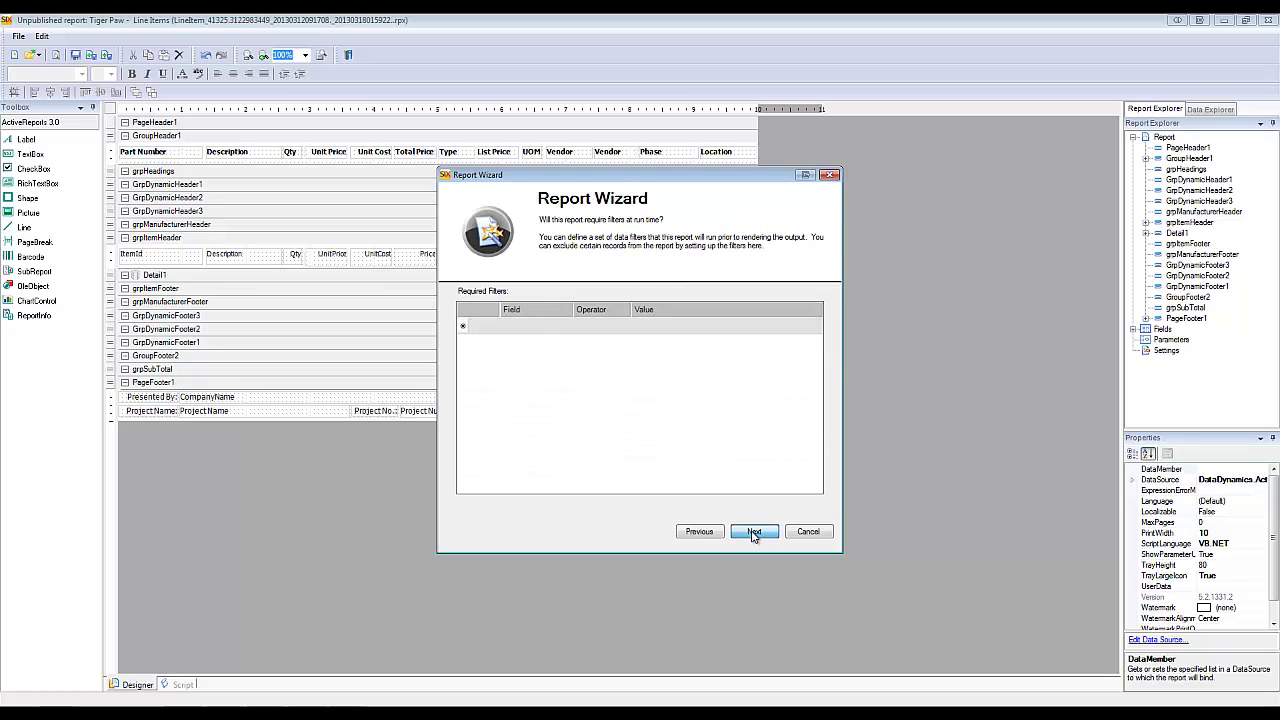
left_click(754, 532)
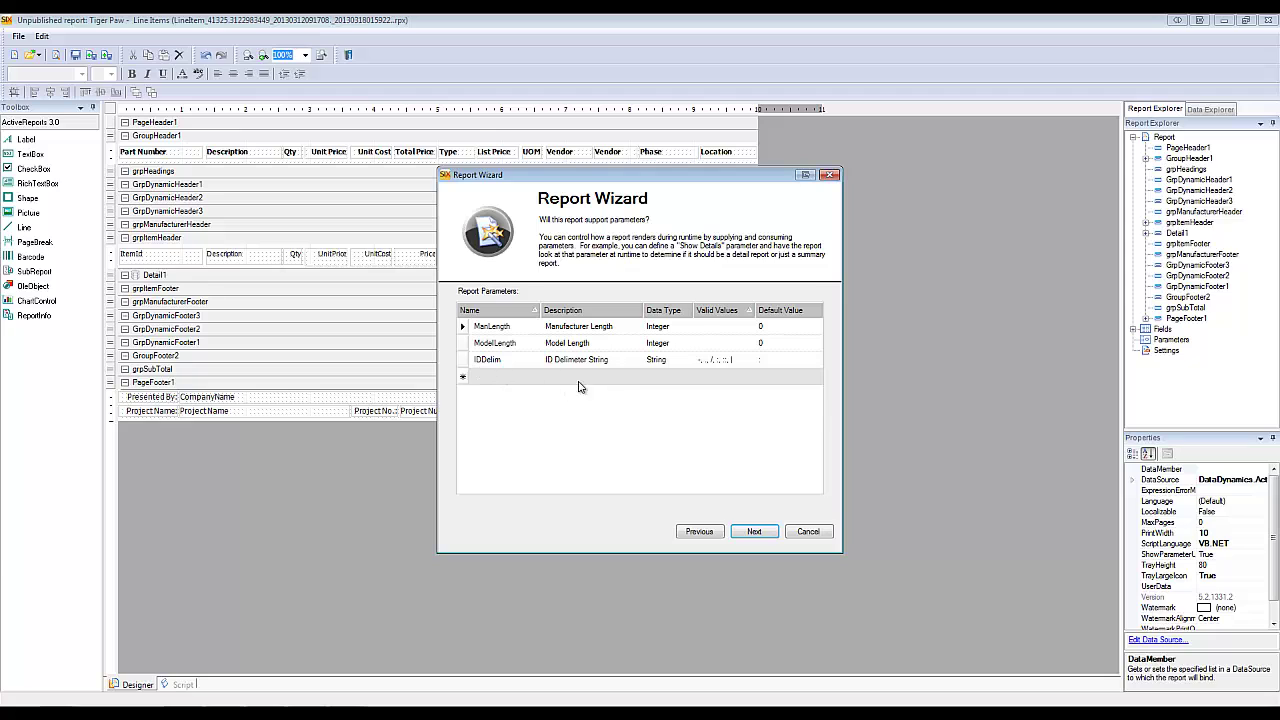
Step: Add an underscore '_' entry to the IDDelim parameter's valid-values list alongside -, ., /, : and |
left_click(725, 363)
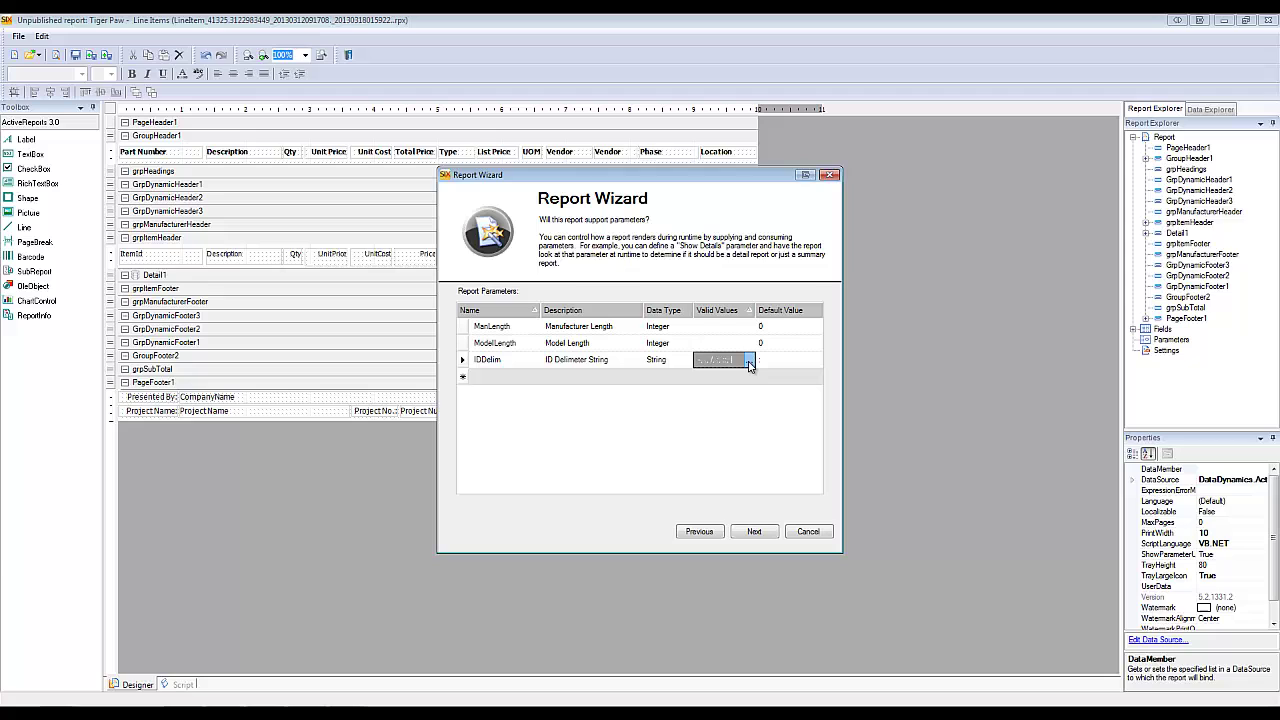
left_click(749, 364)
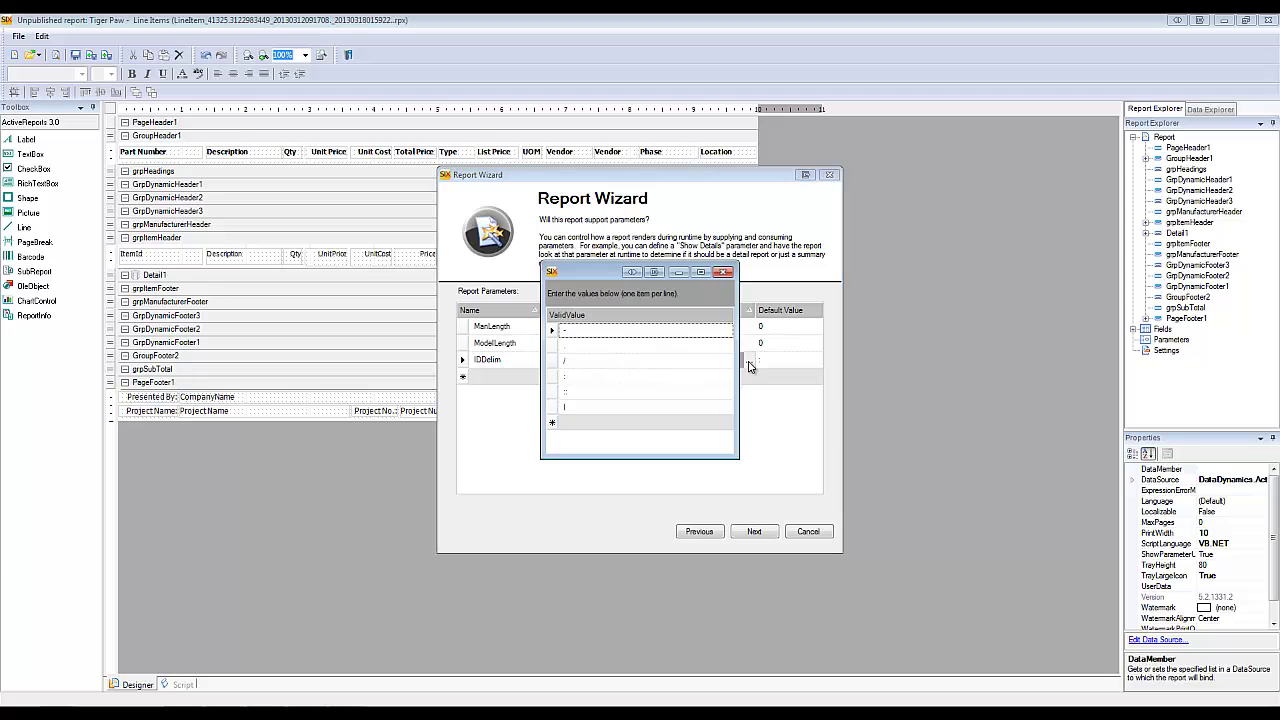
left_click(579, 422)
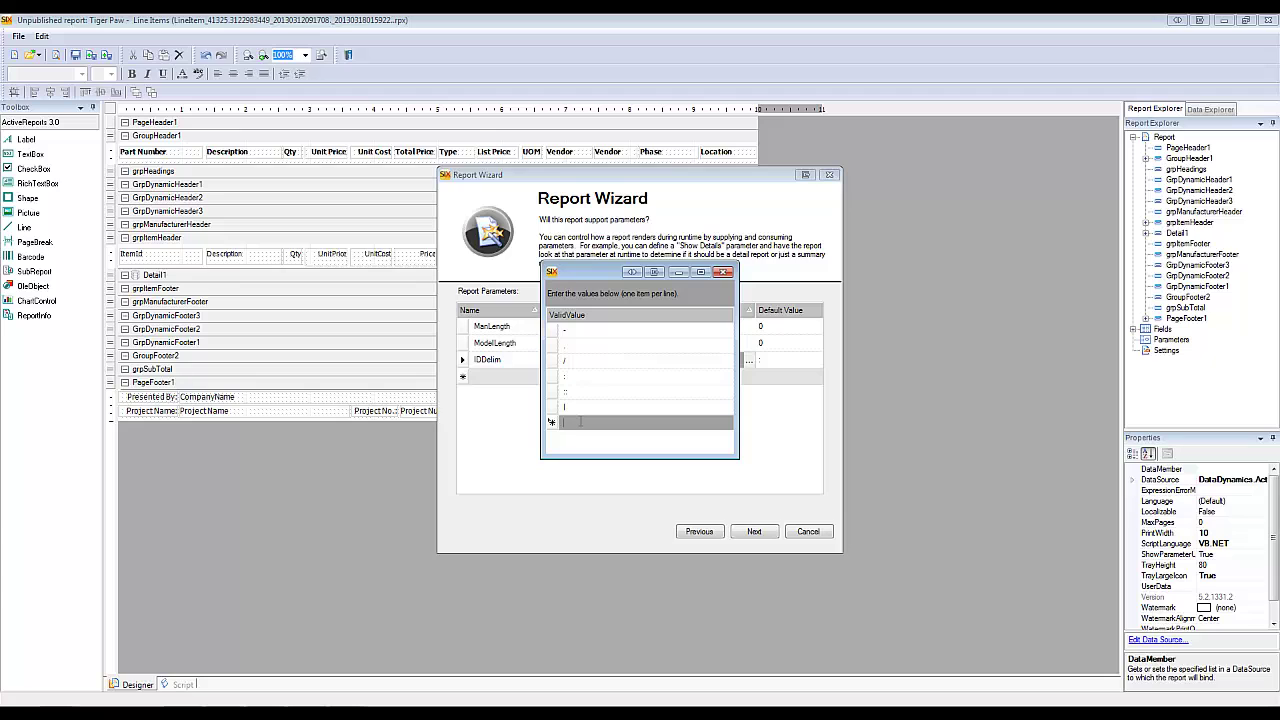
type("_")
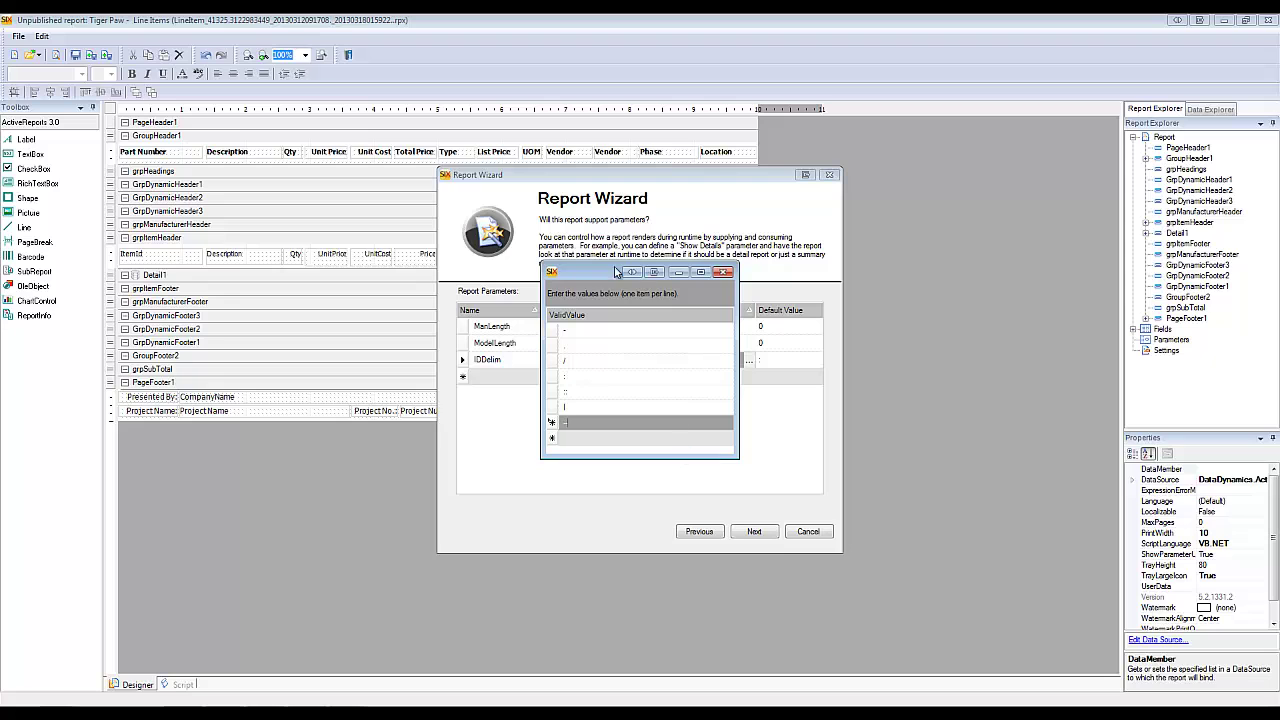
left_click_drag(618, 272, 608, 264)
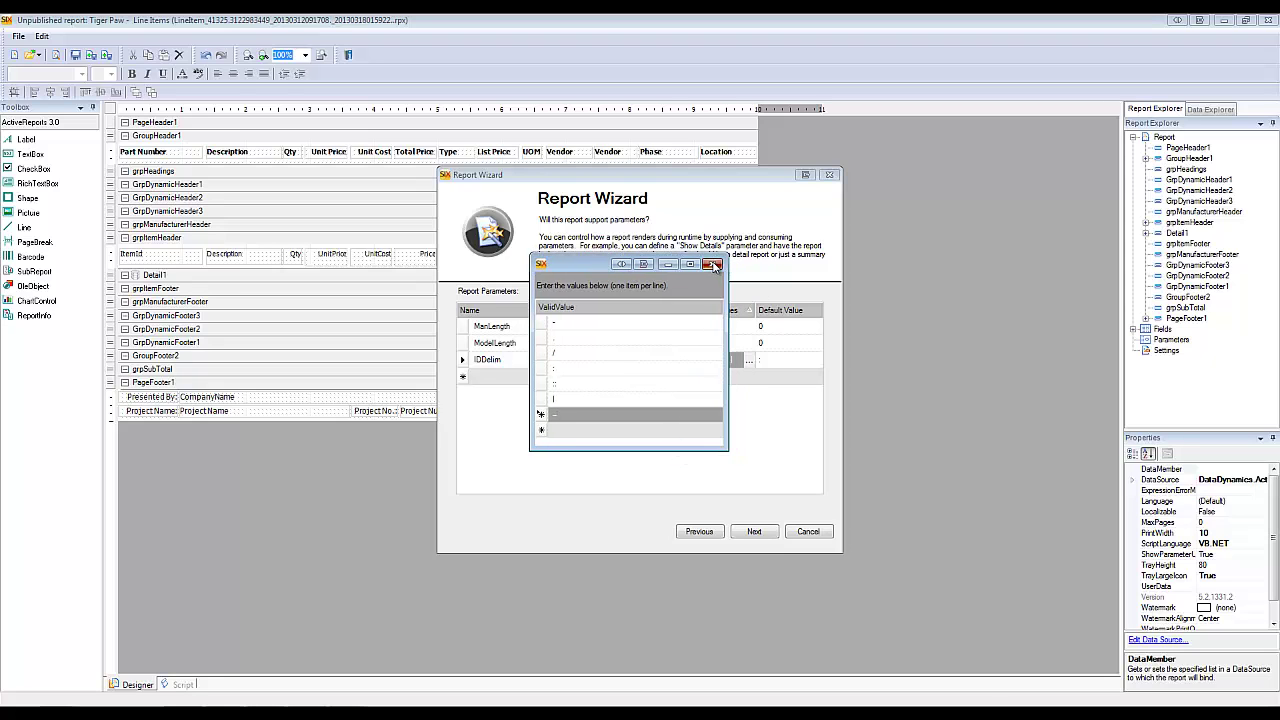